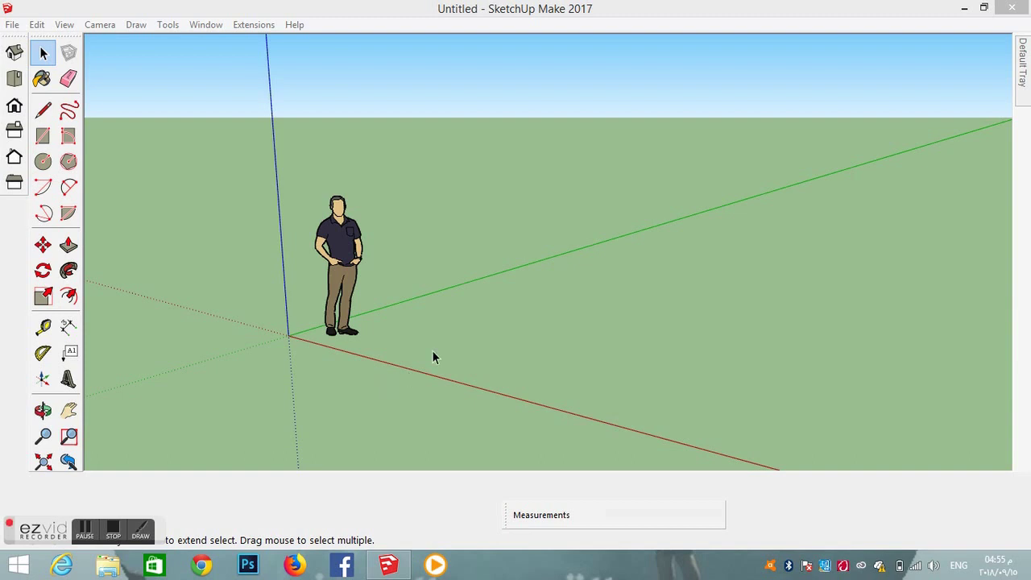
# Erase the default standing person figure from the model
pyautogui.click(344, 256)
pyautogui.rightClick(344, 256)
pyautogui.click(410, 103)
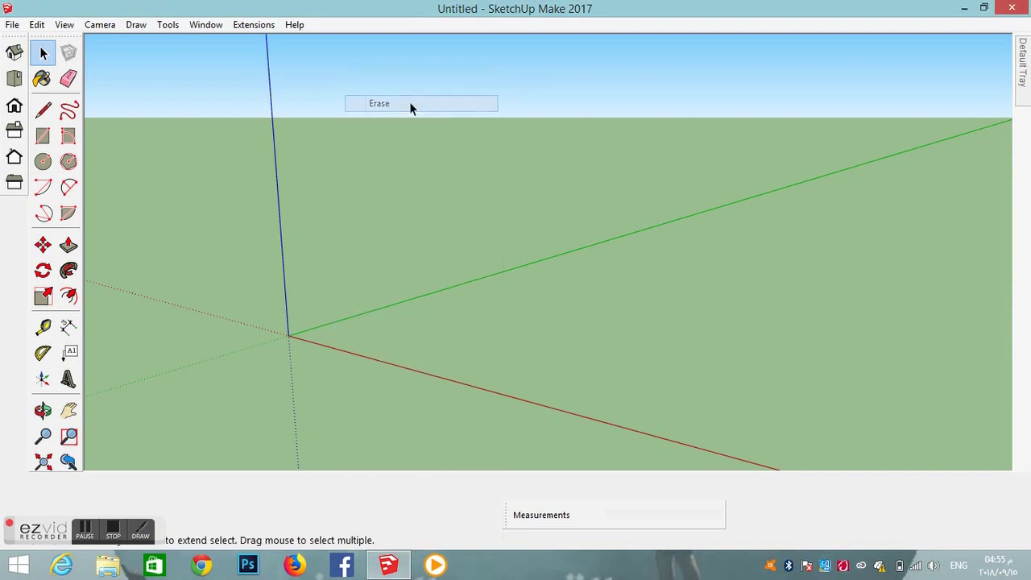
# Draw three adjoining ground rectangles, about 2.06 by 1.92 m, 1.56 by 1.19 m, and a smaller one at the front corner
pyautogui.click(44, 136)
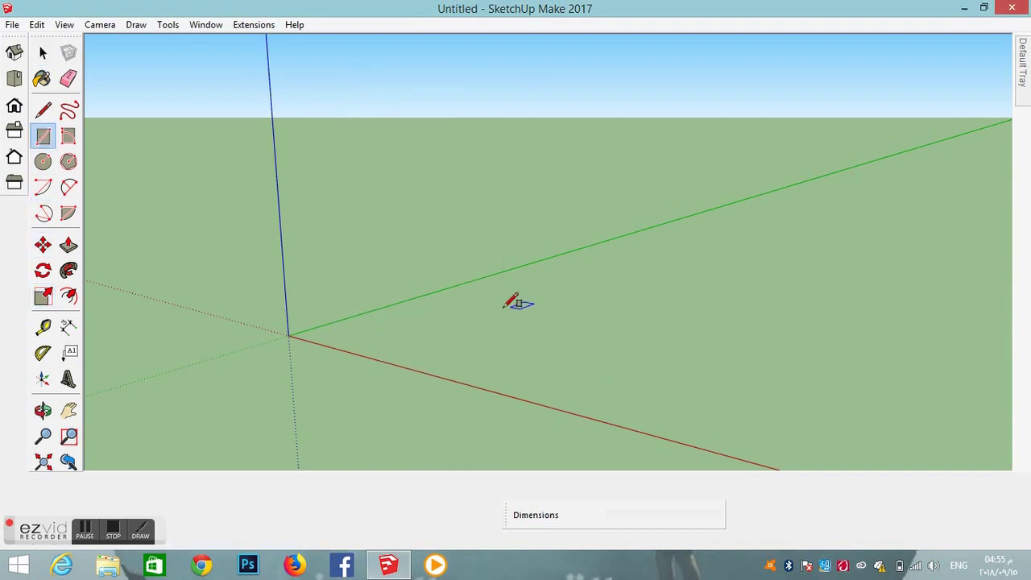
pyautogui.click(507, 302)
pyautogui.click(551, 364)
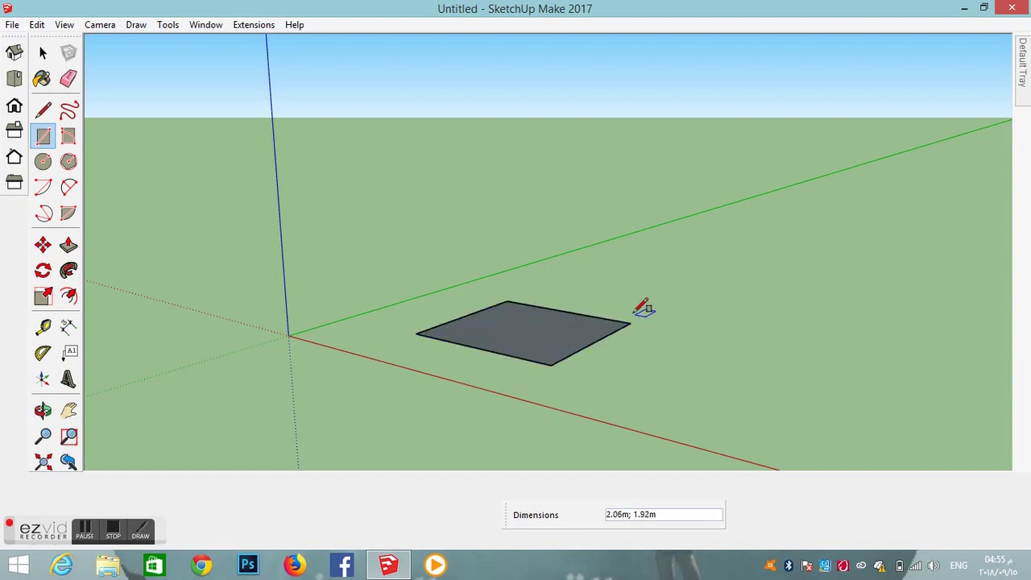
pyautogui.click(629, 323)
pyautogui.click(664, 375)
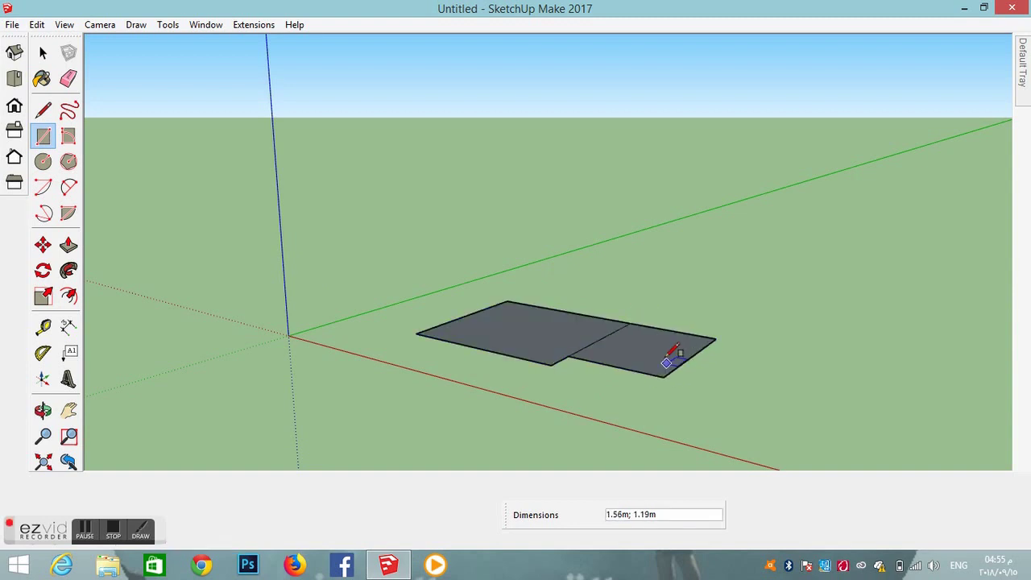
pyautogui.click(551, 364)
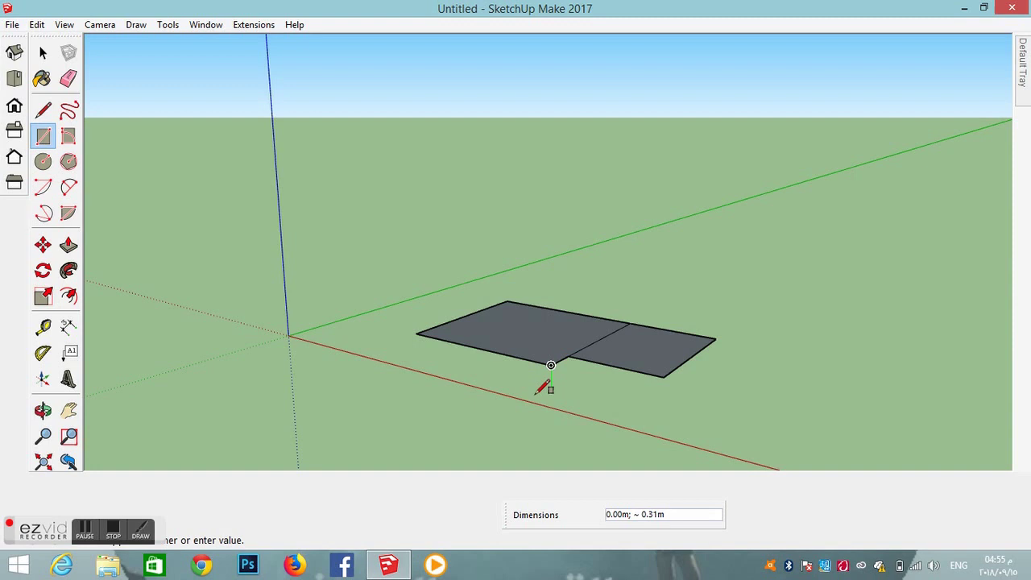
pyautogui.click(583, 407)
# Push/Pull the three rectangles up into boxes of decreasing height, the smallest about 0.66 m high
pyautogui.press('c')
pyautogui.press('p')
pyautogui.click(524, 341)
pyautogui.click(501, 251)
pyautogui.click(667, 364)
pyautogui.click(637, 299)
pyautogui.click(591, 391)
pyautogui.click(577, 324)
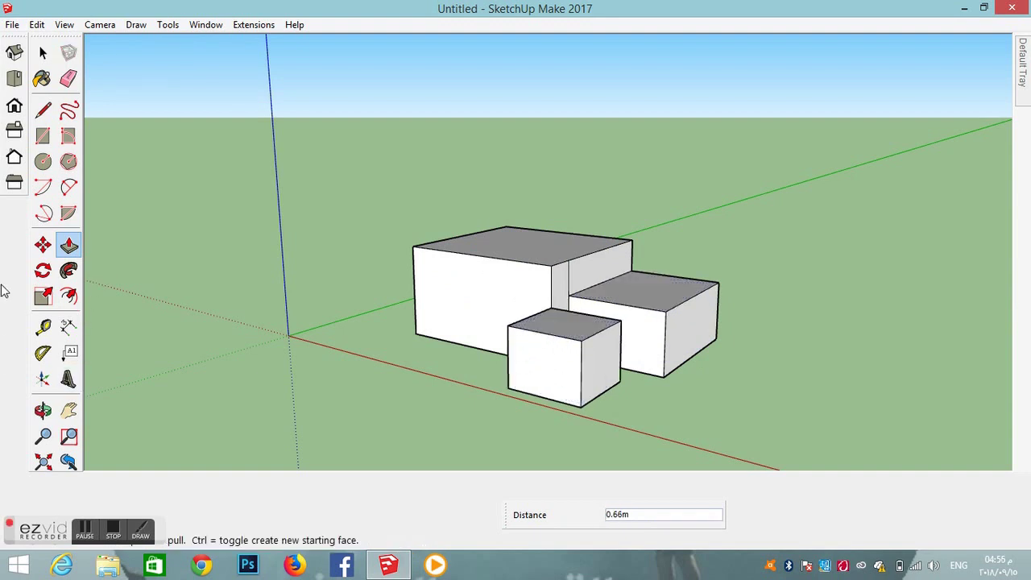
# Select all the connected geometry of the three boxes and make it a group
pyautogui.click(44, 54)
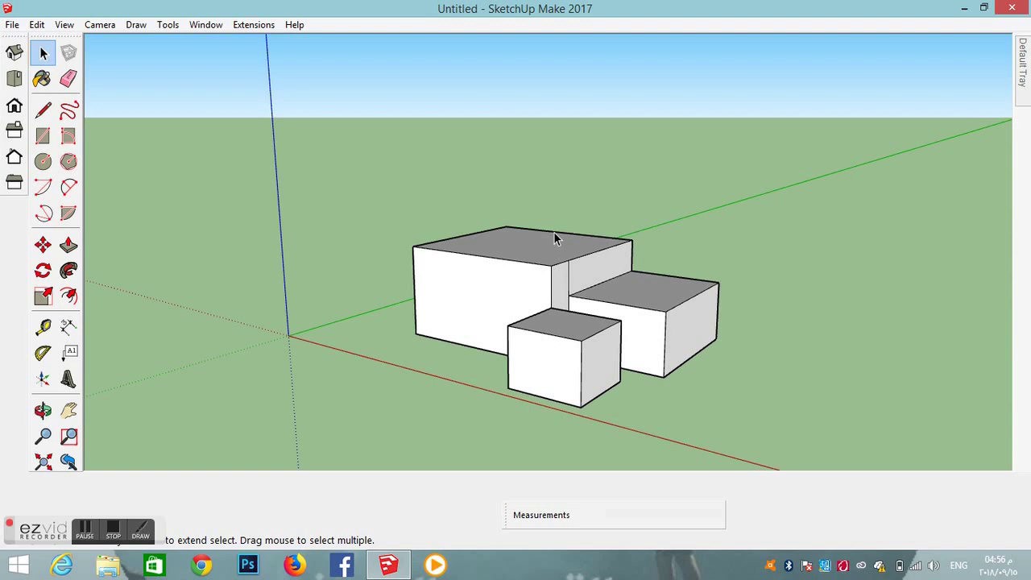
pyautogui.tripleClick(520, 297)
pyautogui.rightClick(488, 304)
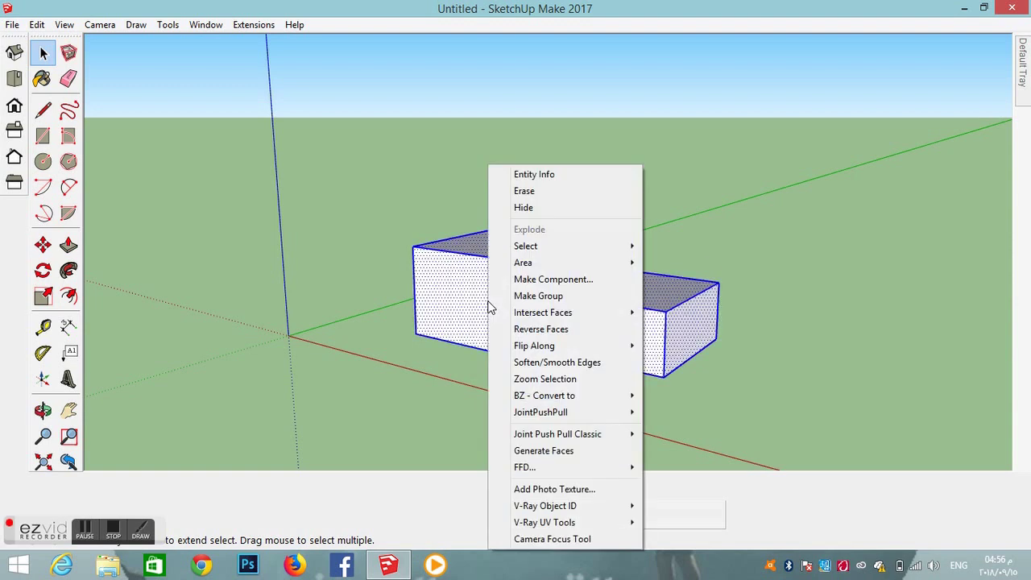
pyautogui.click(538, 299)
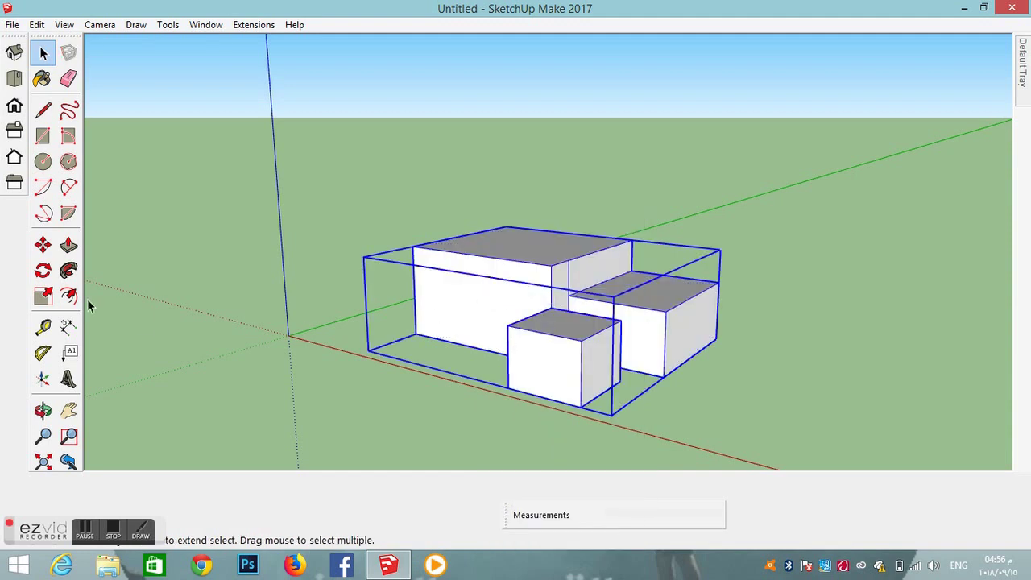
# Move the group about 0.83 m along the red axis and array five copies back along it, about 4.07 m apart
pyautogui.click(43, 244)
pyautogui.click(363, 258)
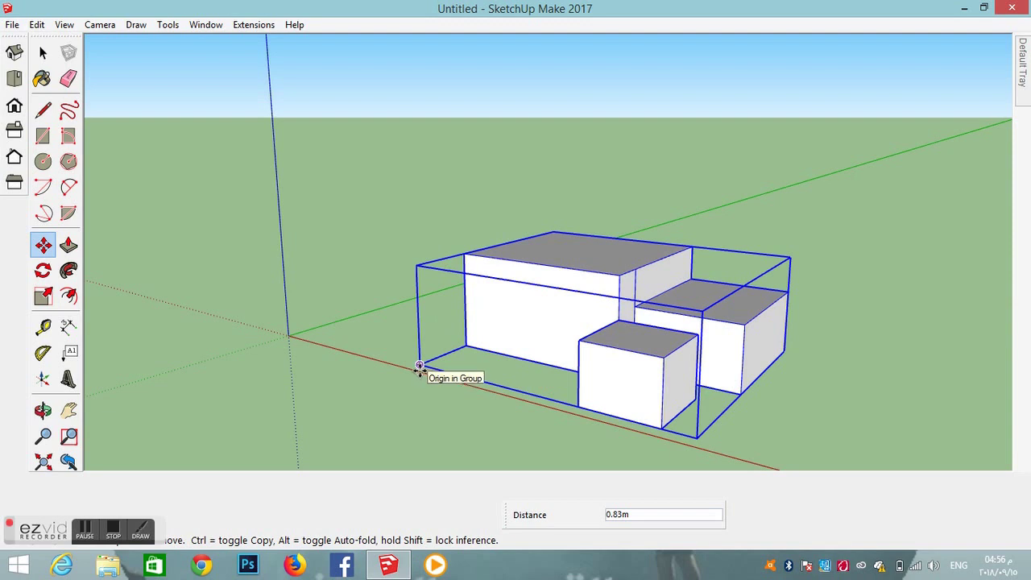
pyautogui.click(419, 367)
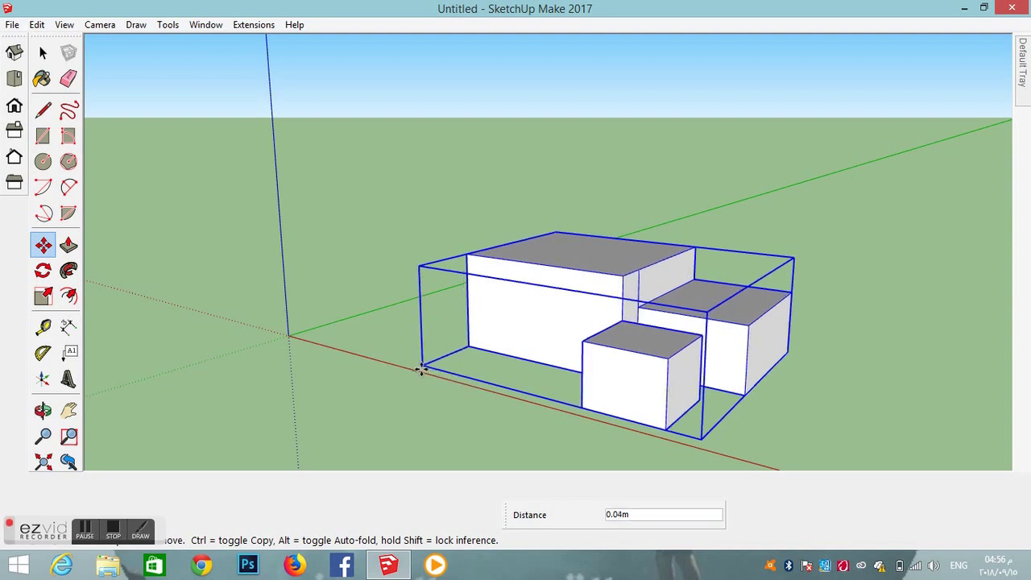
pyautogui.press('ctrl')
pyautogui.click(213, 307)
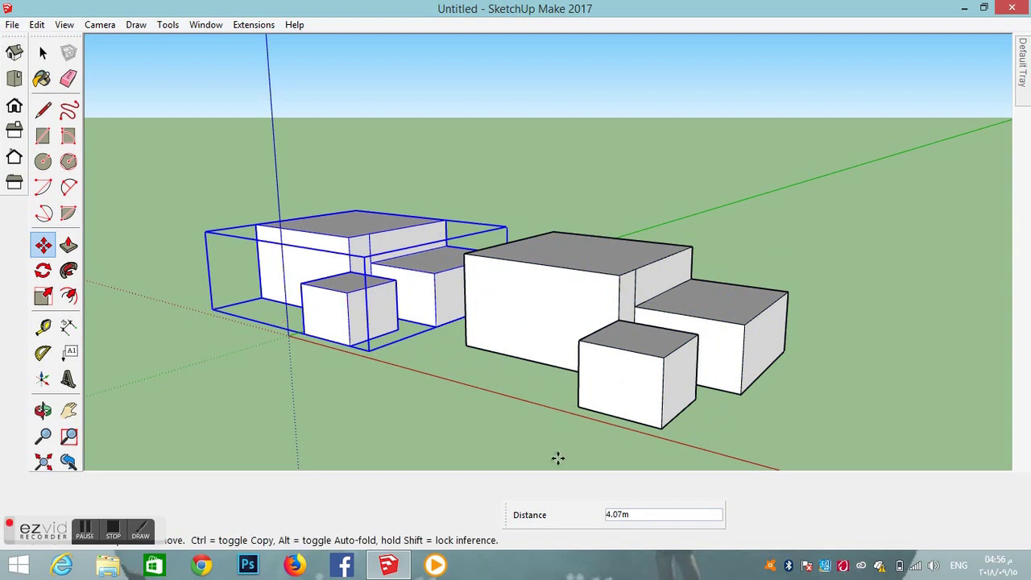
pyautogui.write('*')
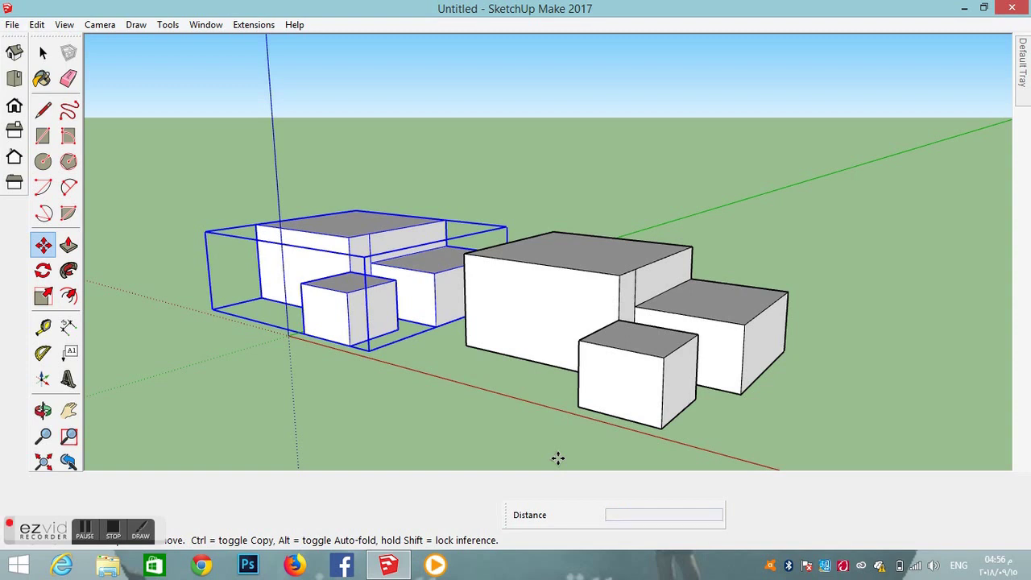
pyautogui.write('5')
pyautogui.press('Return')
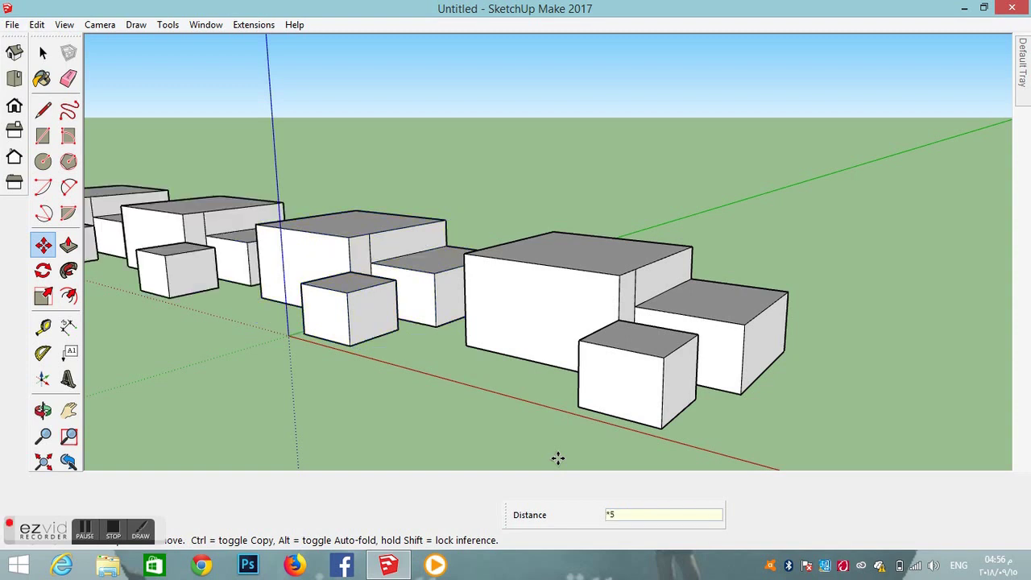
# Open the original box group, at the near end of the row, for editing
pyautogui.scroll(-5, 292, 283)
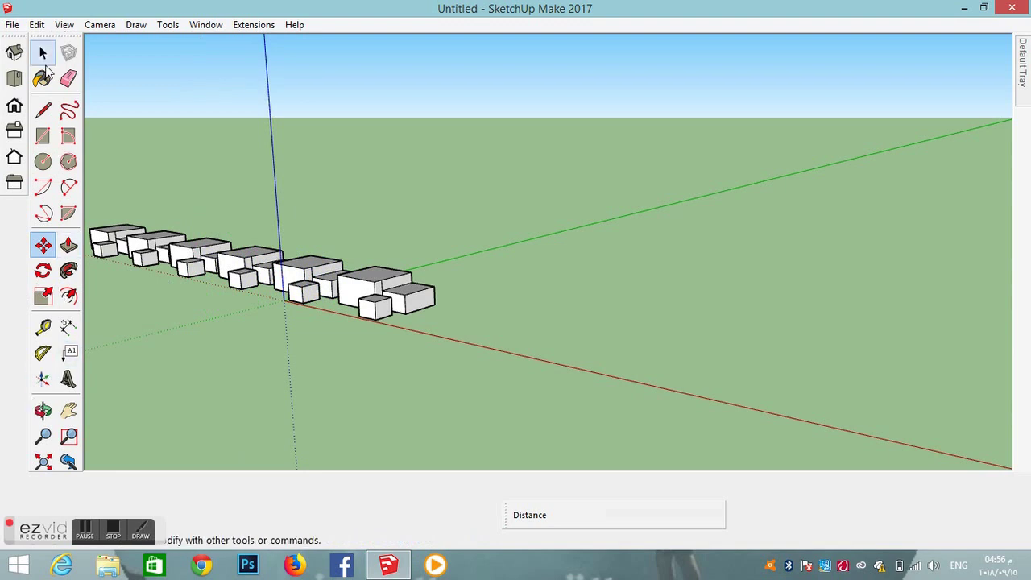
pyautogui.click(69, 411)
pyautogui.moveTo(161, 276); pyautogui.dragTo(408, 341)
pyautogui.scroll(5, 488, 392)
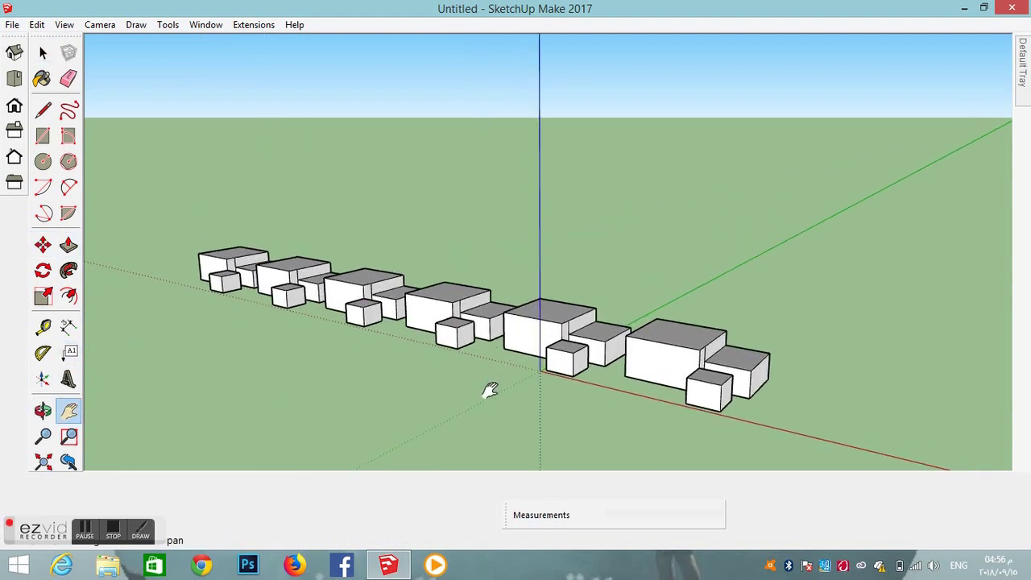
pyautogui.scroll(-1, 481, 392)
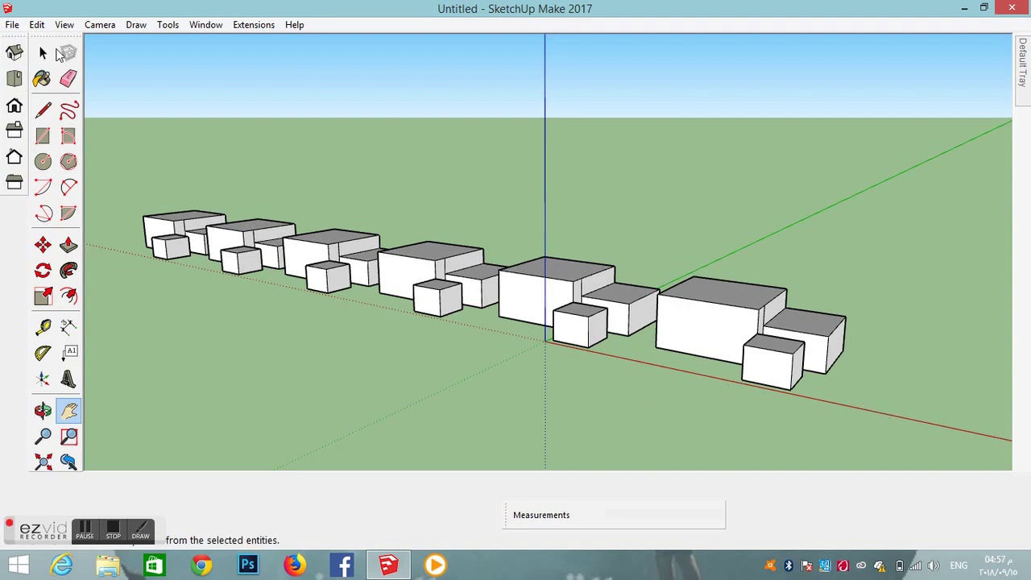
pyautogui.click(43, 53)
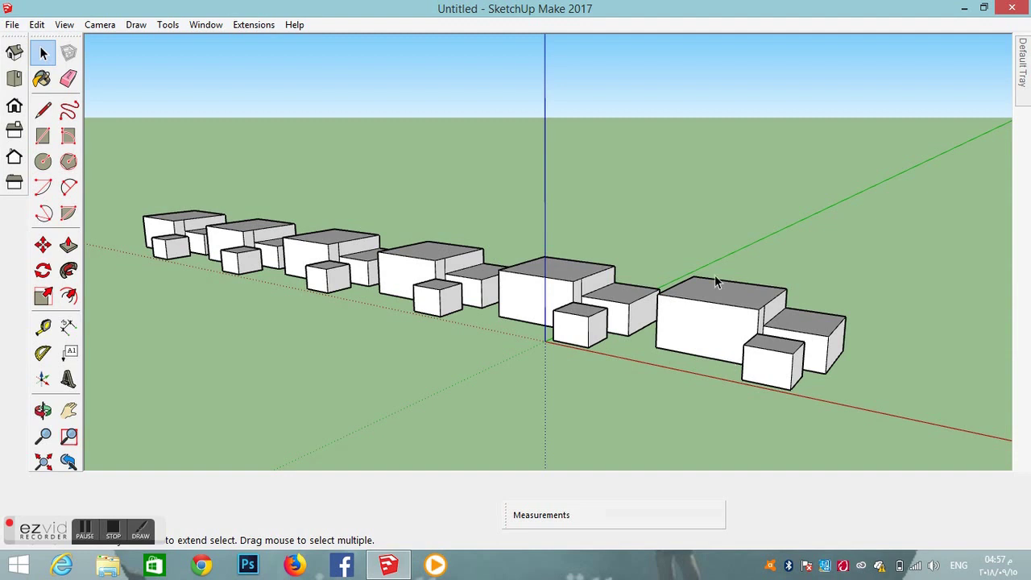
pyautogui.doubleClick(716, 323)
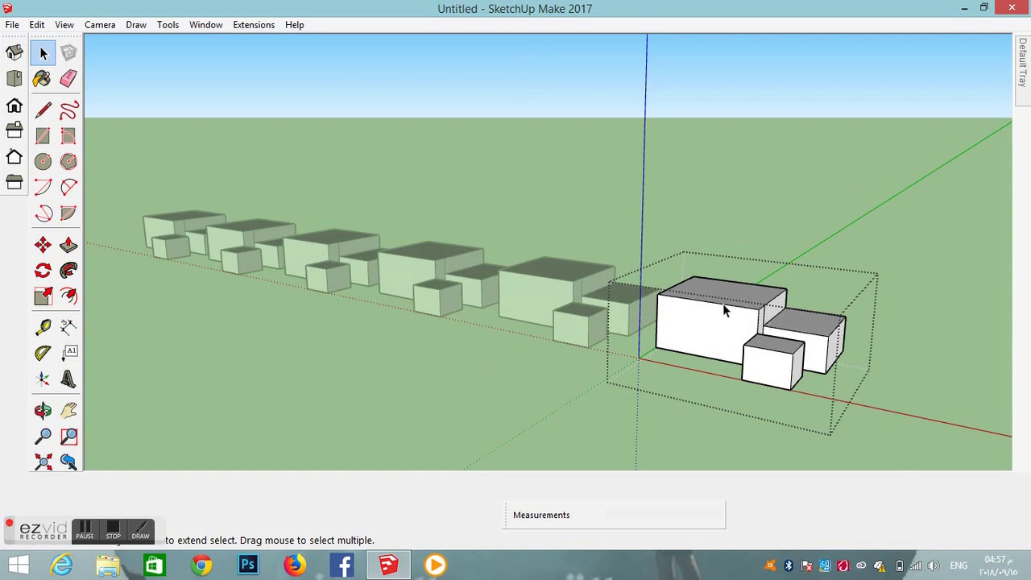
# Offset the front face of the group's largest box inward by about 0.18 m
pyautogui.click(711, 326)
pyautogui.click(653, 341)
pyautogui.scroll(2, 712, 366)
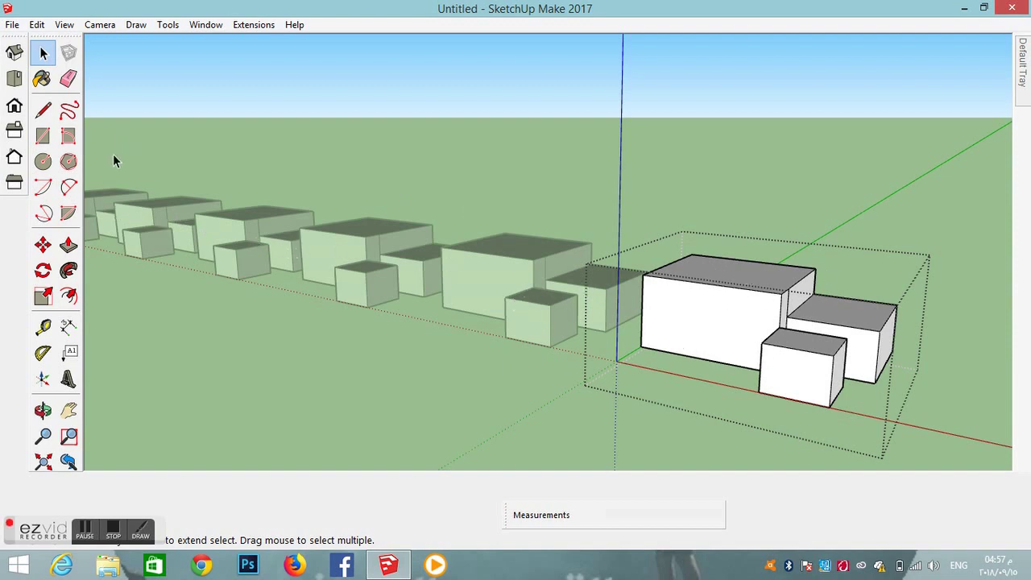
pyautogui.click(68, 296)
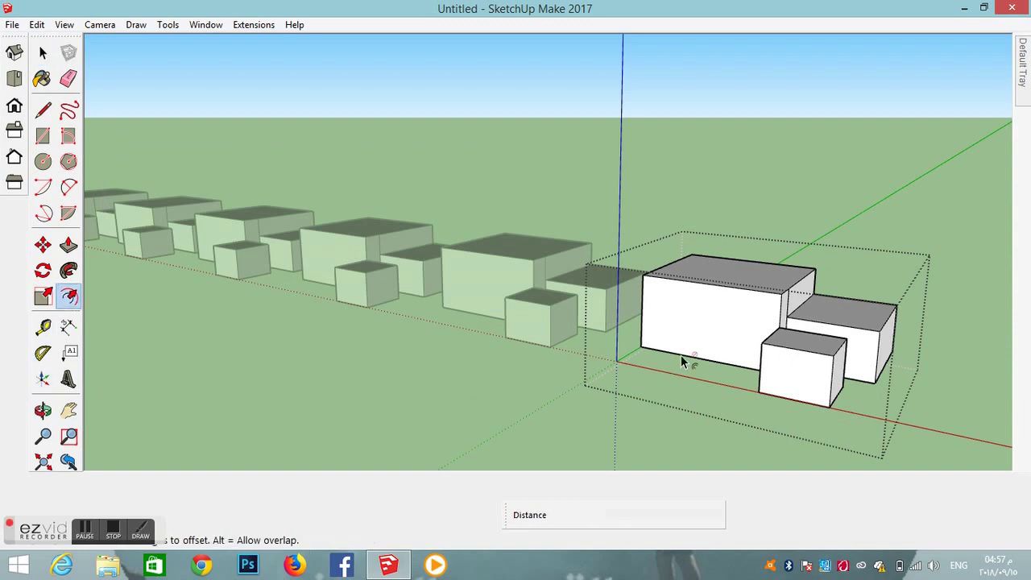
pyautogui.click(688, 353)
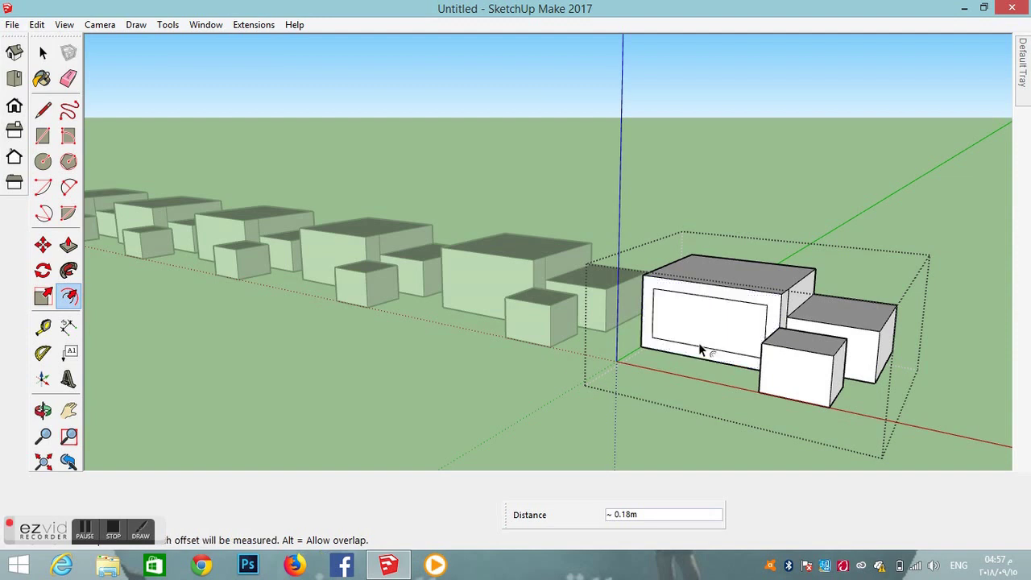
pyautogui.click(700, 349)
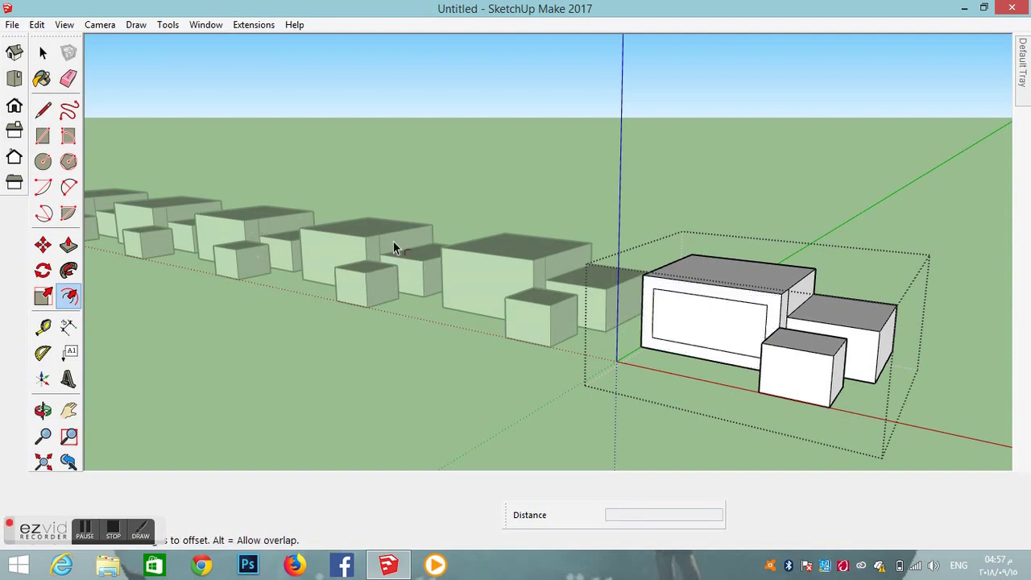
# Push/Pull the offset inner face outward about 0.96 m and close the group
pyautogui.click(68, 245)
pyautogui.click(714, 340)
pyautogui.click(686, 357)
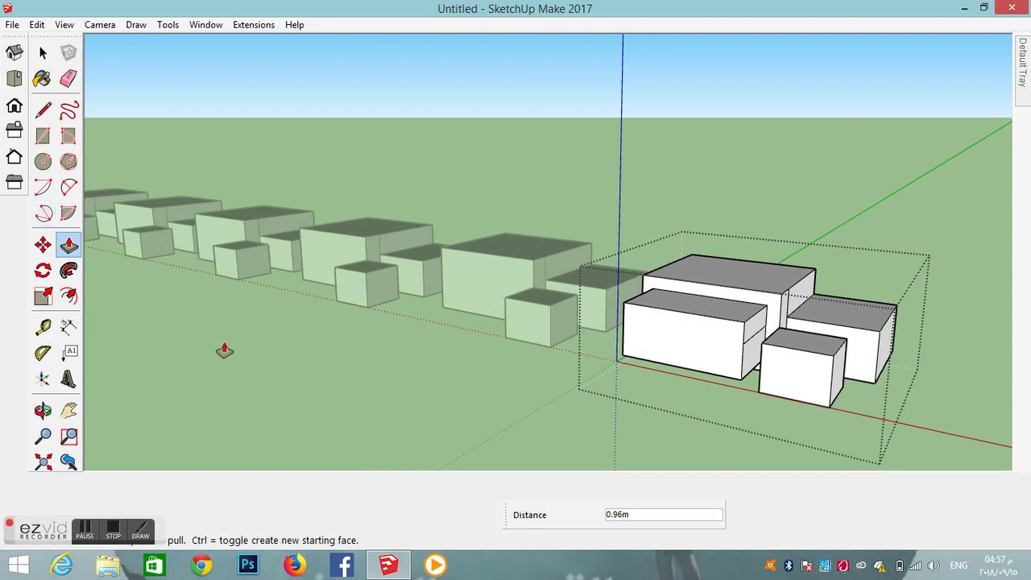
pyautogui.scroll(-2, 224, 355)
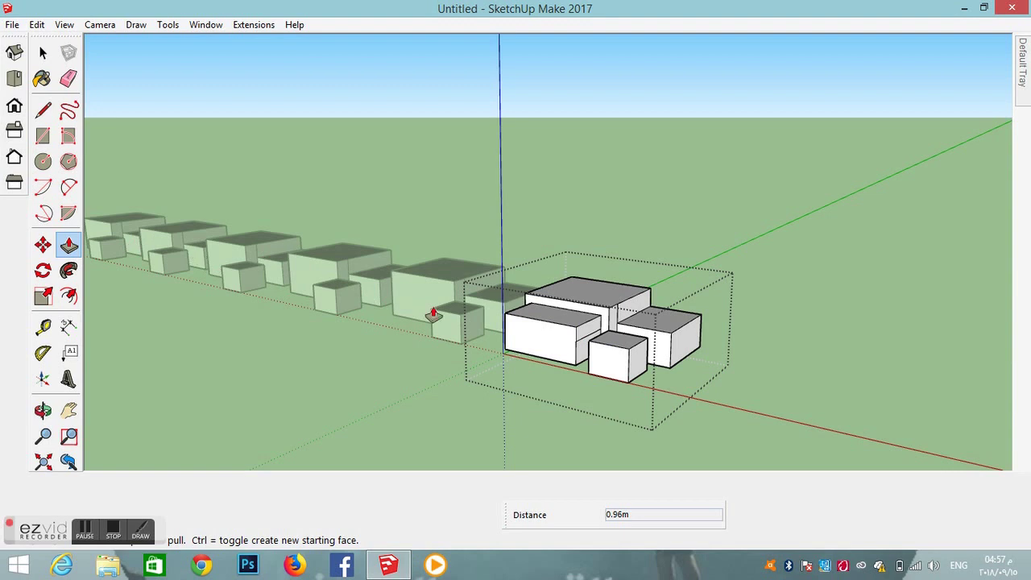
pyautogui.click(43, 52)
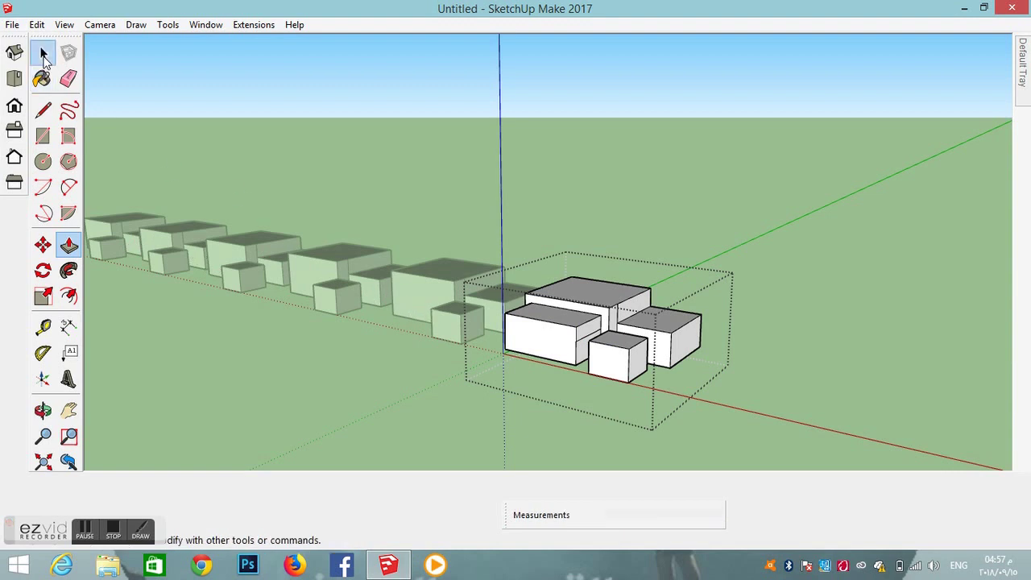
pyautogui.click(264, 373)
# Draw three adjoining rectangles beside the row, about 3.00 by 2.75 m, 1.88 by 1.45 m and 4.17 by 6.98 m
pyautogui.press('h')
pyautogui.moveTo(547, 369); pyautogui.dragTo(237, 325)
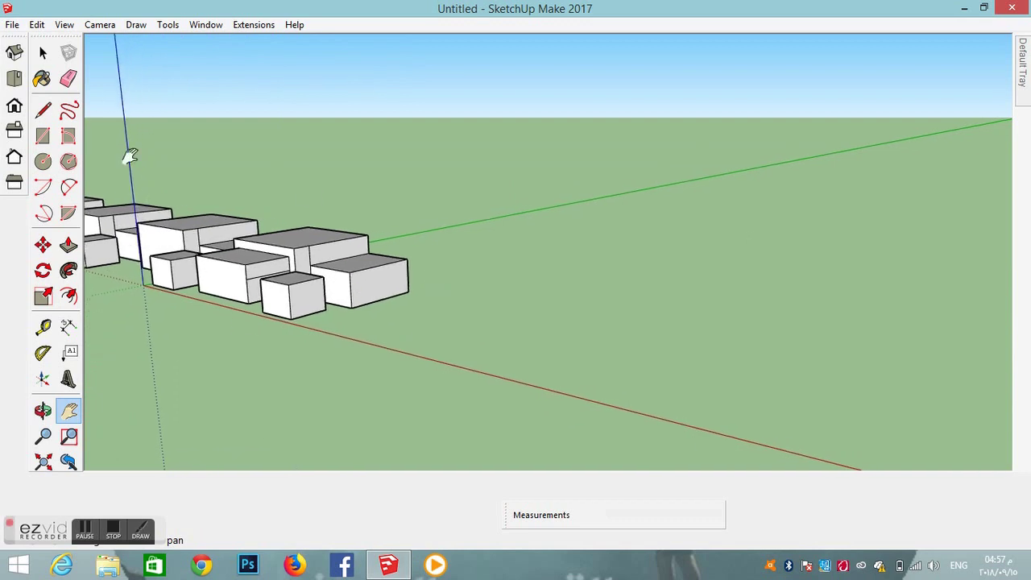
pyautogui.click(39, 140)
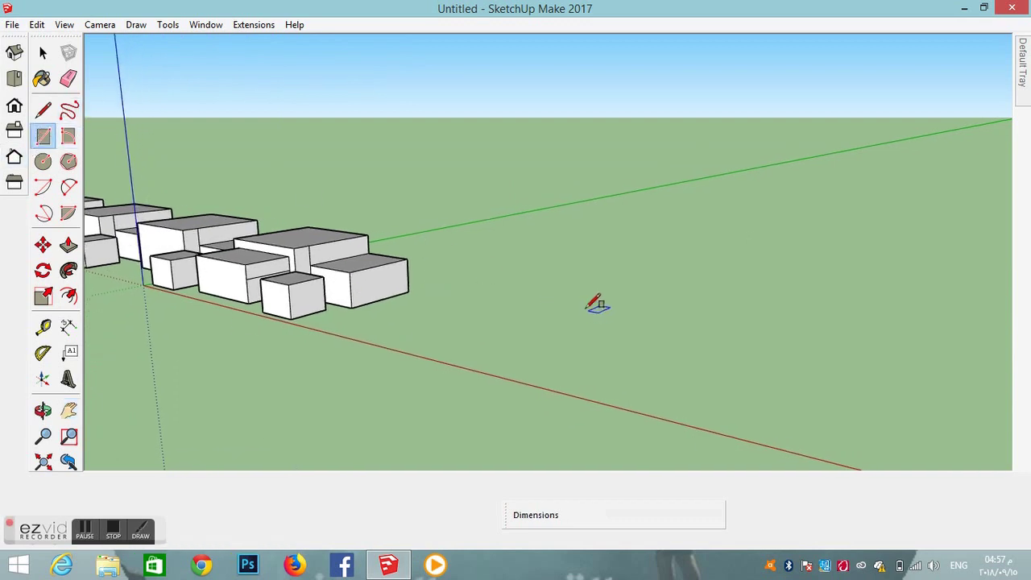
pyautogui.click(547, 306)
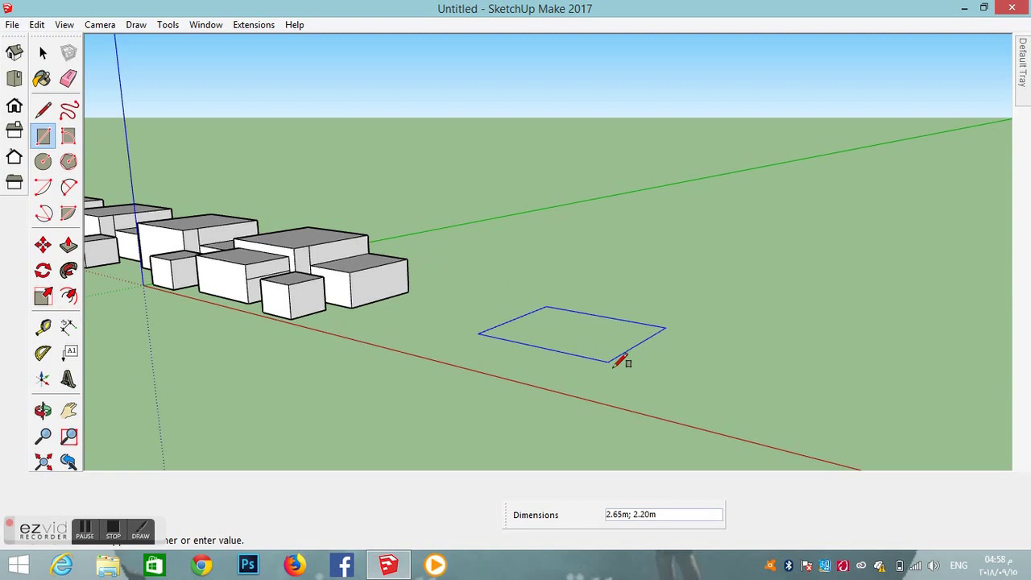
pyautogui.click(614, 380)
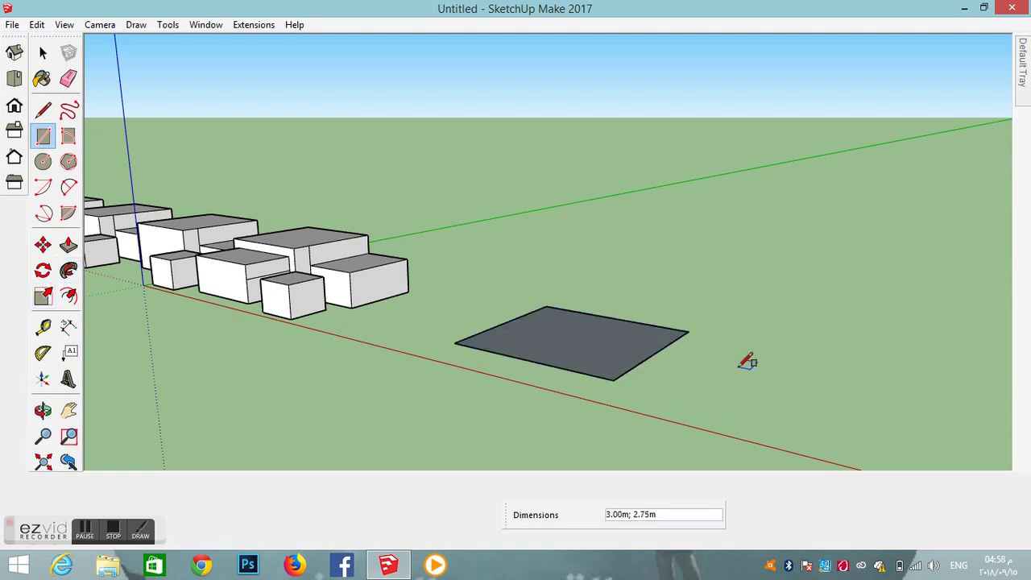
pyautogui.click(689, 332)
pyautogui.click(733, 382)
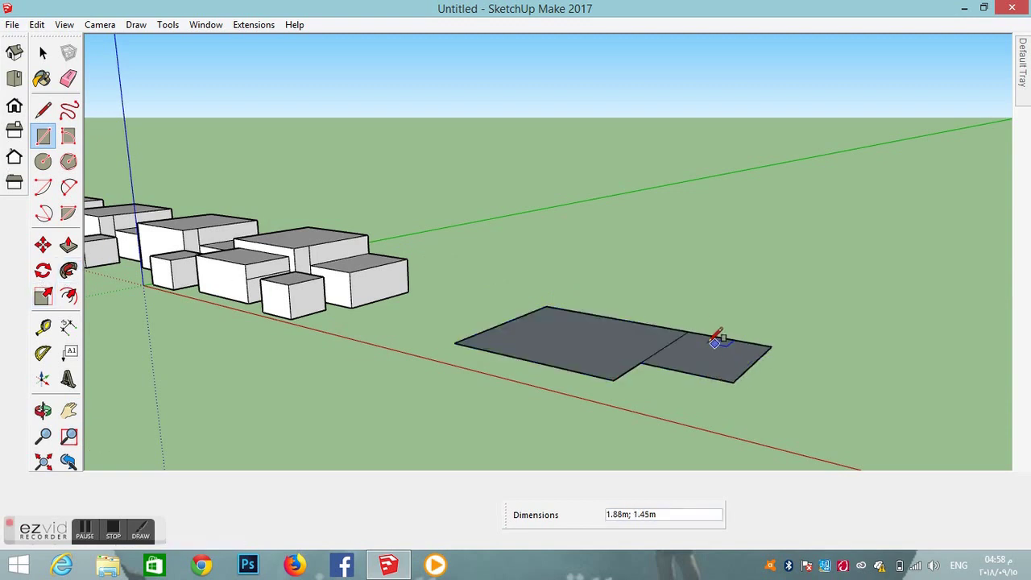
pyautogui.click(652, 326)
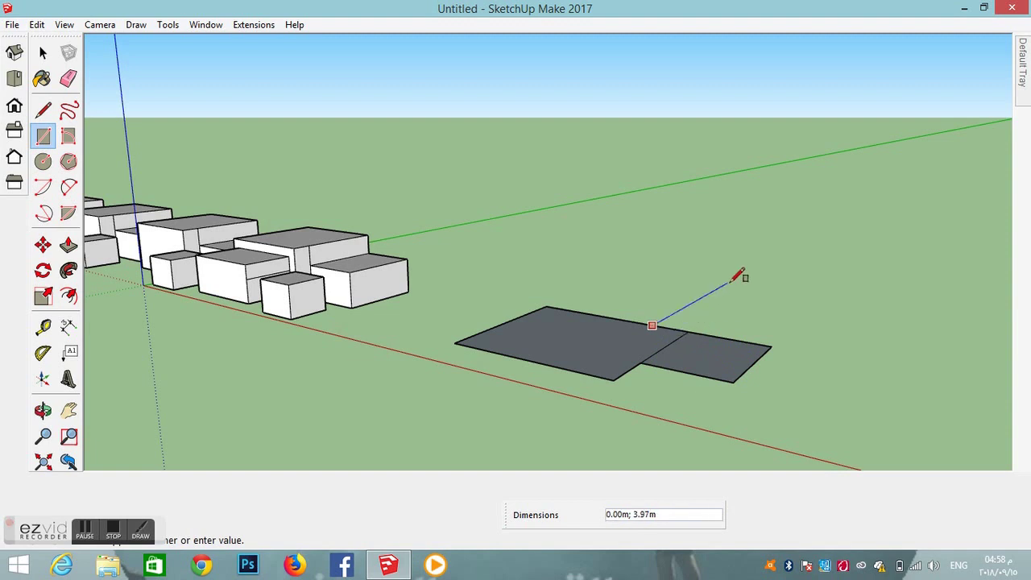
pyautogui.click(625, 244)
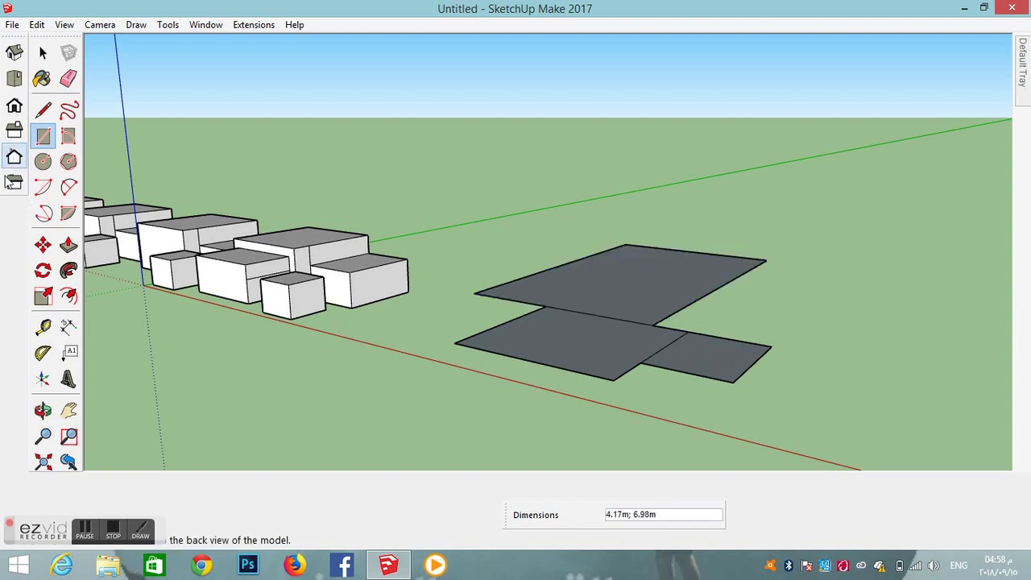
# Push/Pull the three rectangles into adjoining boxes of different heights, raising the smallest one about 1.33 m
pyautogui.click(69, 246)
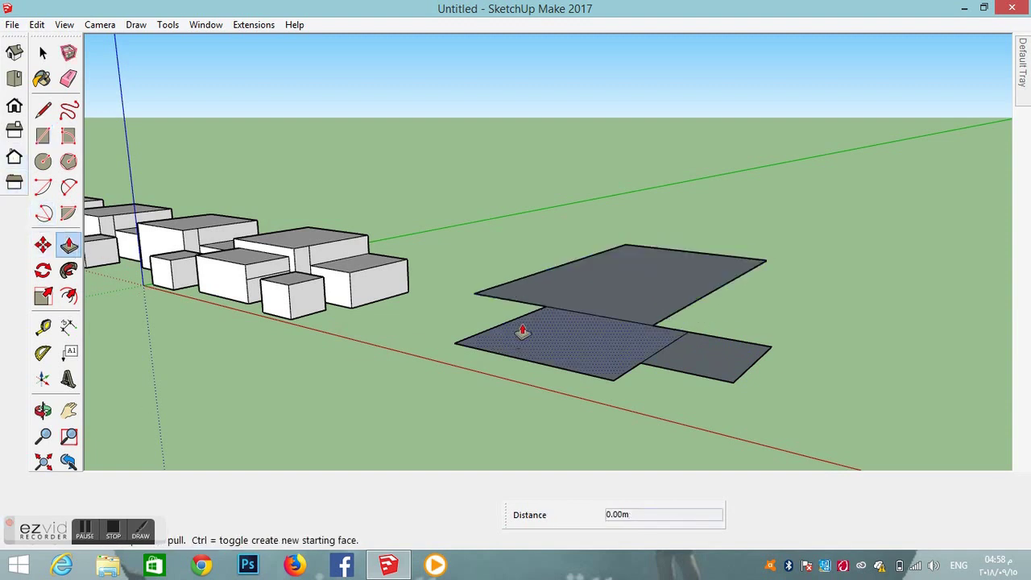
pyautogui.click(617, 290)
pyautogui.click(590, 128)
pyautogui.click(587, 338)
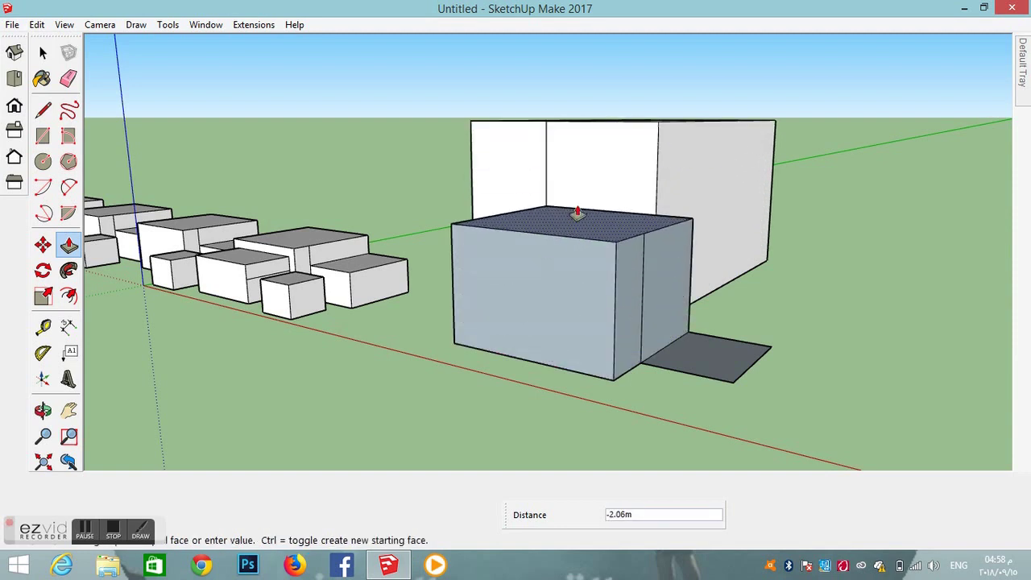
pyautogui.click(636, 276)
pyautogui.click(701, 361)
pyautogui.click(685, 264)
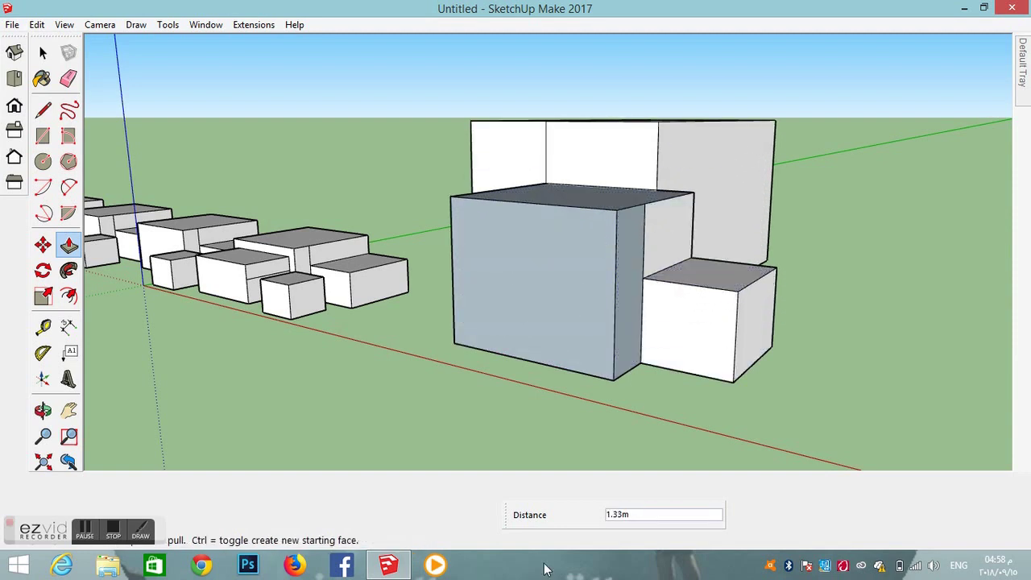
# Select all three connected boxes and make them a component with the selection replaced by the component
pyautogui.click(44, 53)
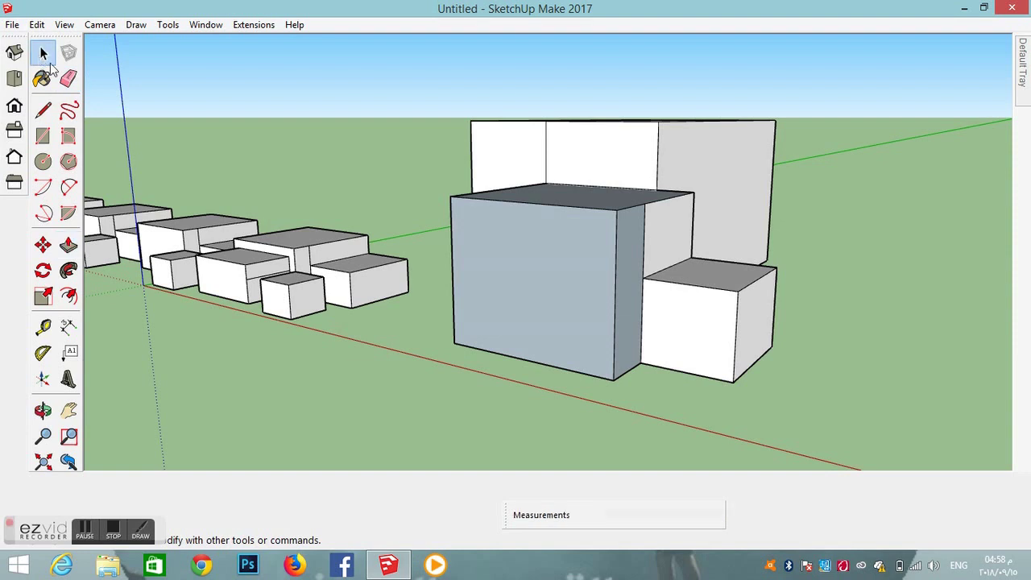
pyautogui.tripleClick(567, 278)
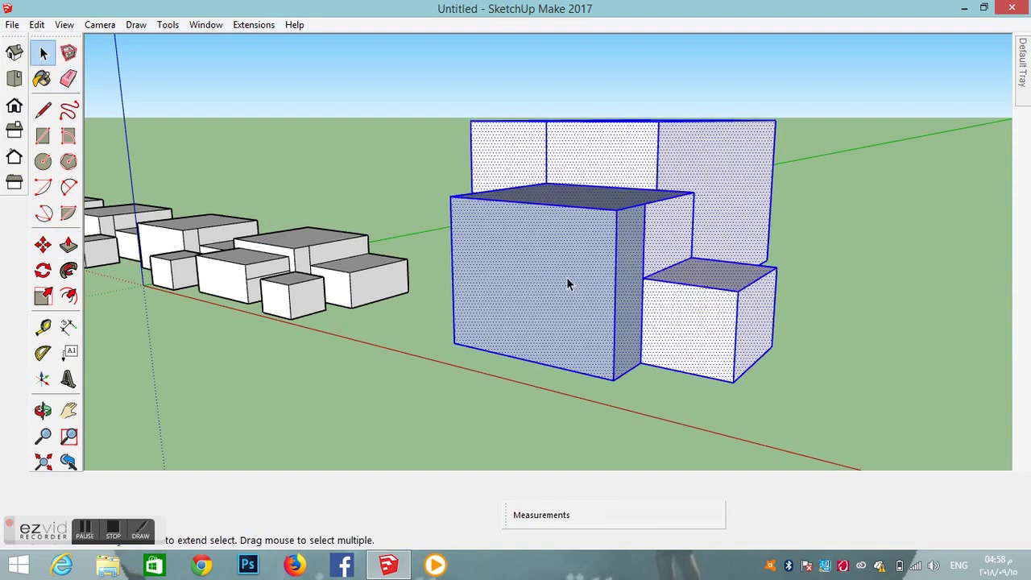
pyautogui.rightClick(567, 277)
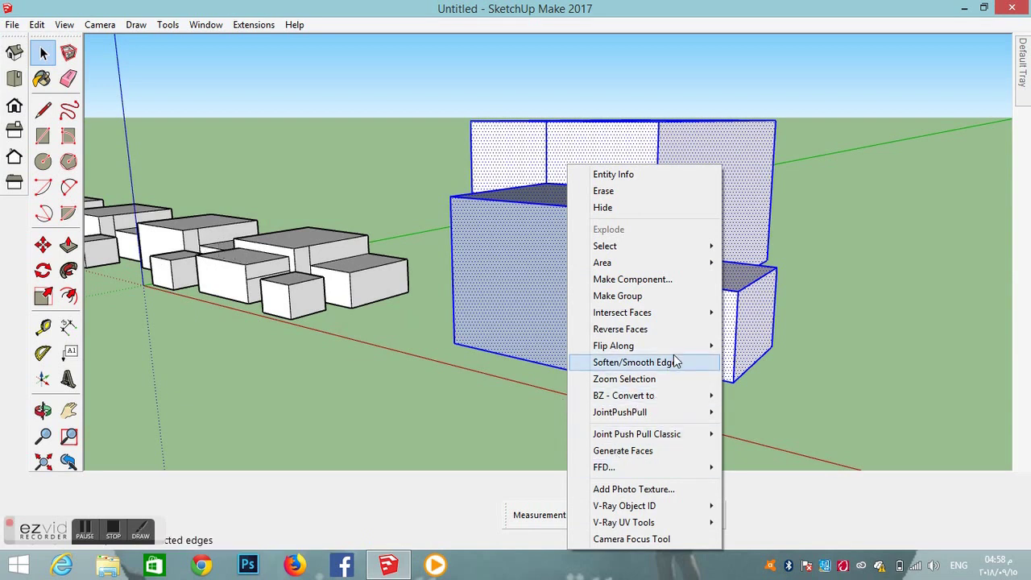
pyautogui.click(621, 280)
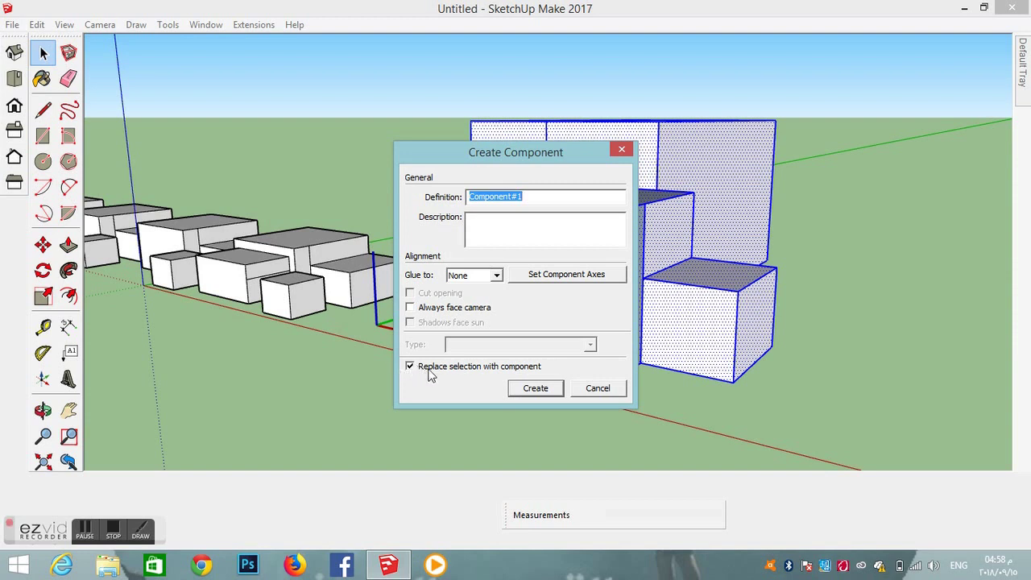
pyautogui.click(536, 389)
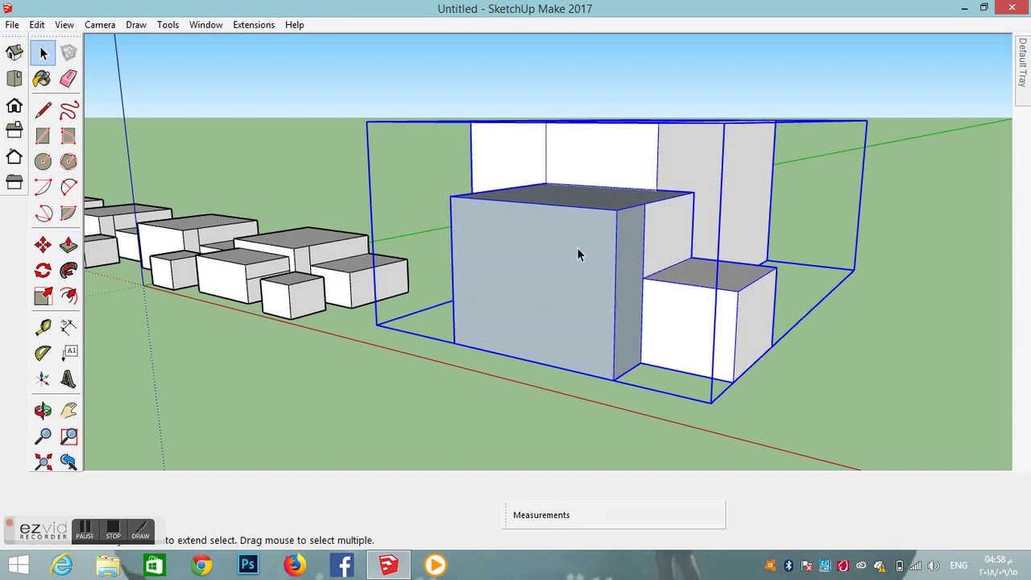
# Copy the component about 8.43 m along the red axis and multiply it into an array of five copies (*5)
pyautogui.scroll(-2, 717, 314)
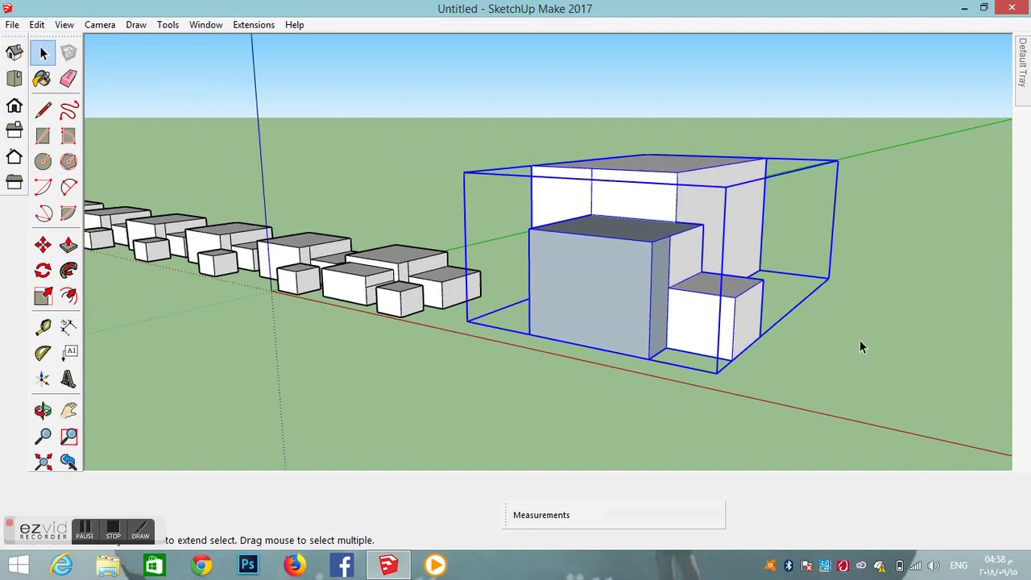
pyautogui.scroll(-1, 762, 346)
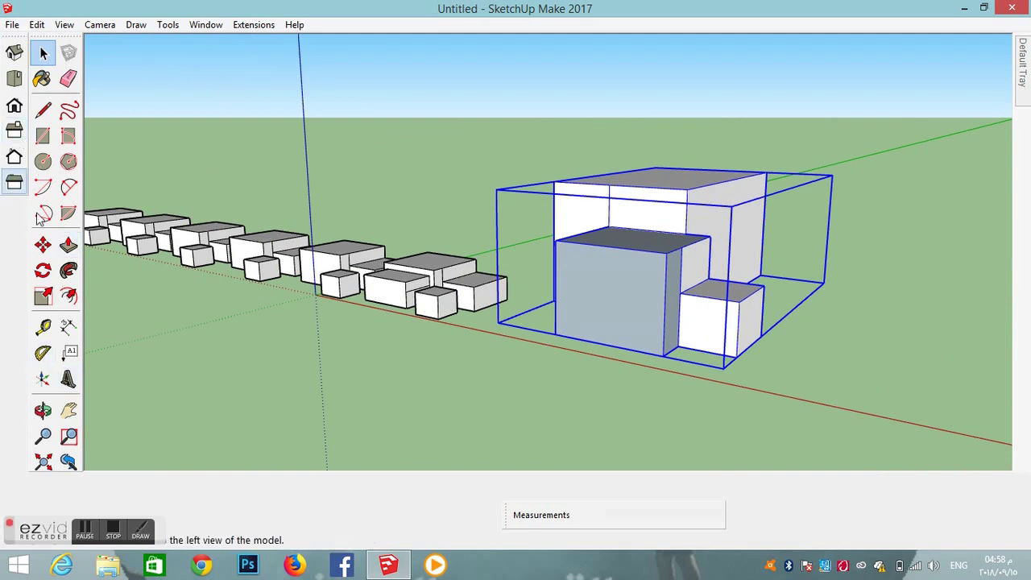
pyautogui.click(42, 245)
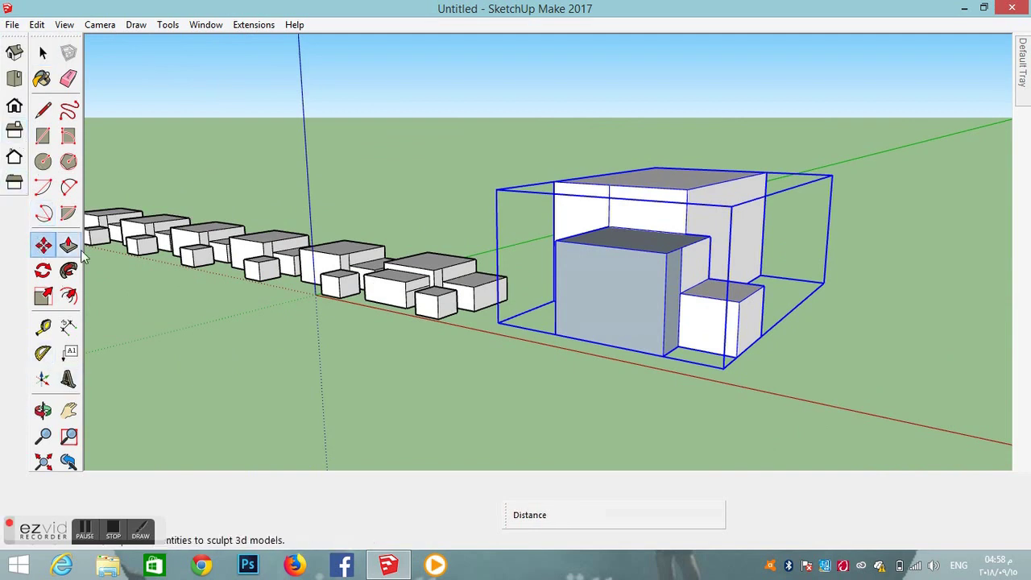
pyautogui.click(723, 368)
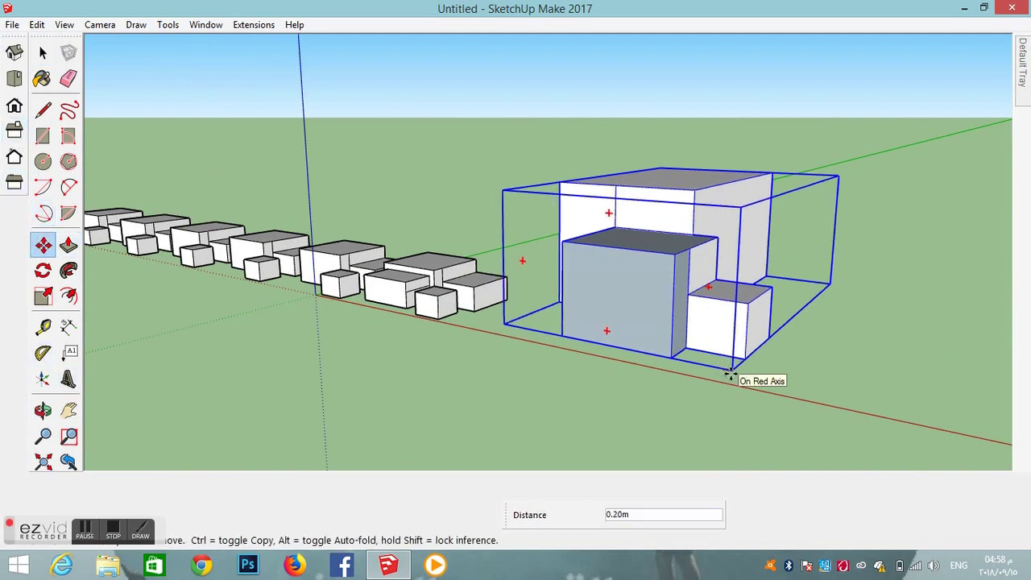
pyautogui.press('ctrl')
pyautogui.moveTo(978, 427); pyautogui.dragTo(954, 410, button='middle')
pyautogui.click(953, 362)
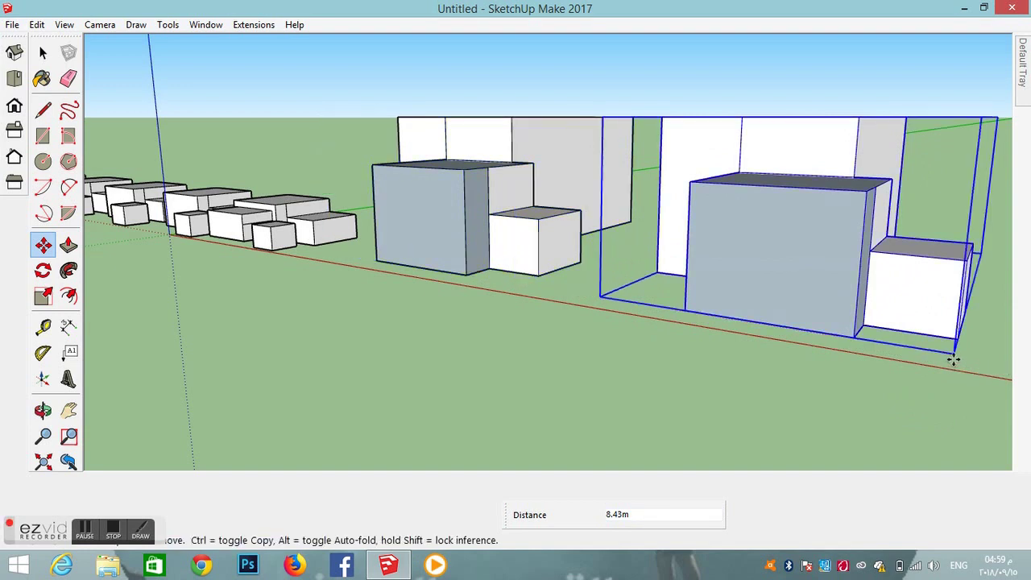
pyautogui.write('*')
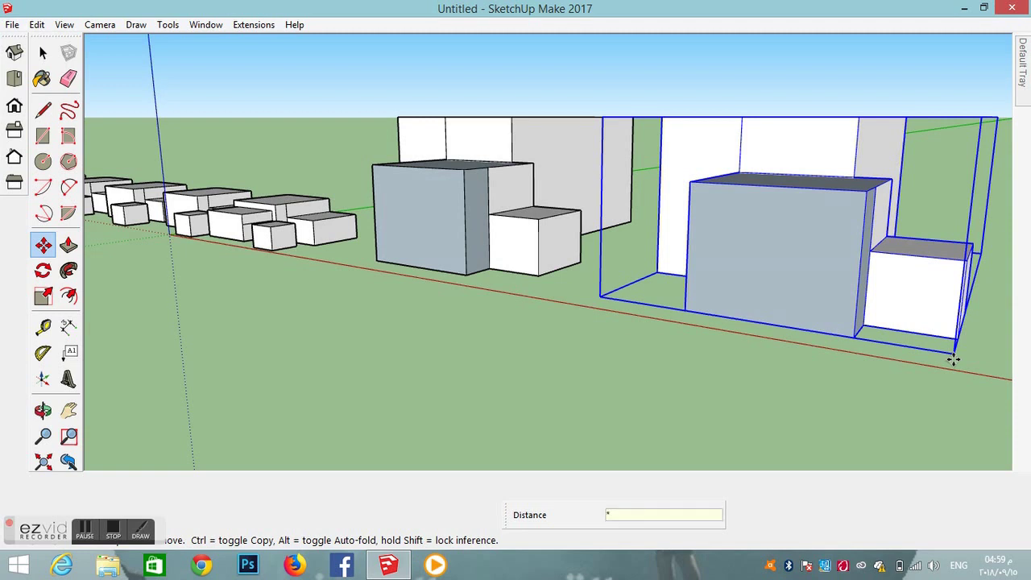
pyautogui.write('5')
pyautogui.press('Return')
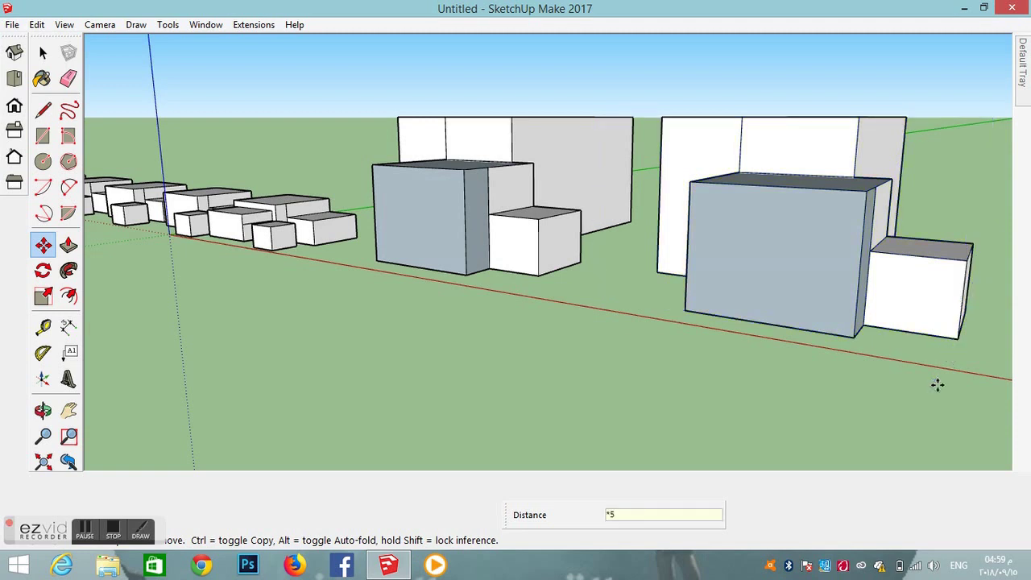
# Examine the new row of component copies and compare it with the row of grouped boxes
pyautogui.scroll(-8, 787, 286)
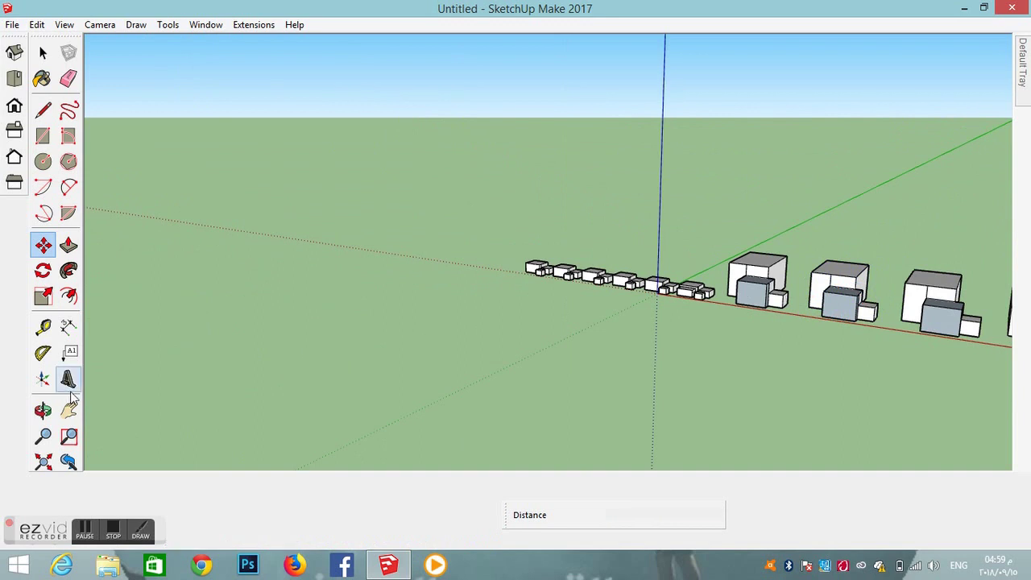
pyautogui.click(69, 411)
pyautogui.moveTo(751, 360); pyautogui.dragTo(394, 306)
pyautogui.scroll(5, 601, 277)
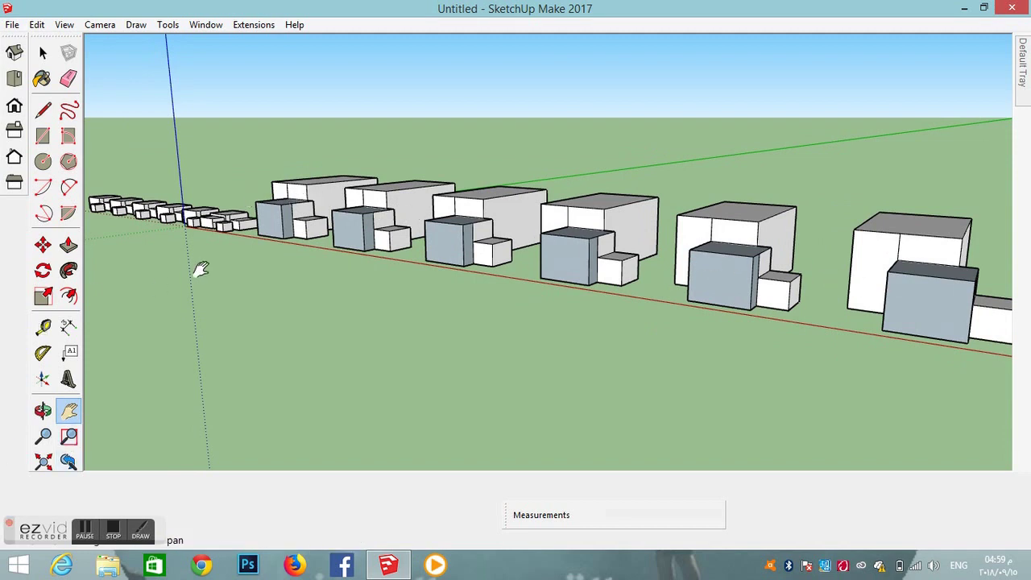
pyautogui.moveTo(172, 231)
pyautogui.mouseDown()
pyautogui.moveTo(325, 278)
pyautogui.moveTo(255, 273)
pyautogui.moveTo(253, 291)
pyautogui.moveTo(309, 290)
pyautogui.mouseUp()
pyautogui.scroll(3, 321, 276)
pyautogui.scroll(2, 387, 282)
pyautogui.scroll(2, 387, 282)
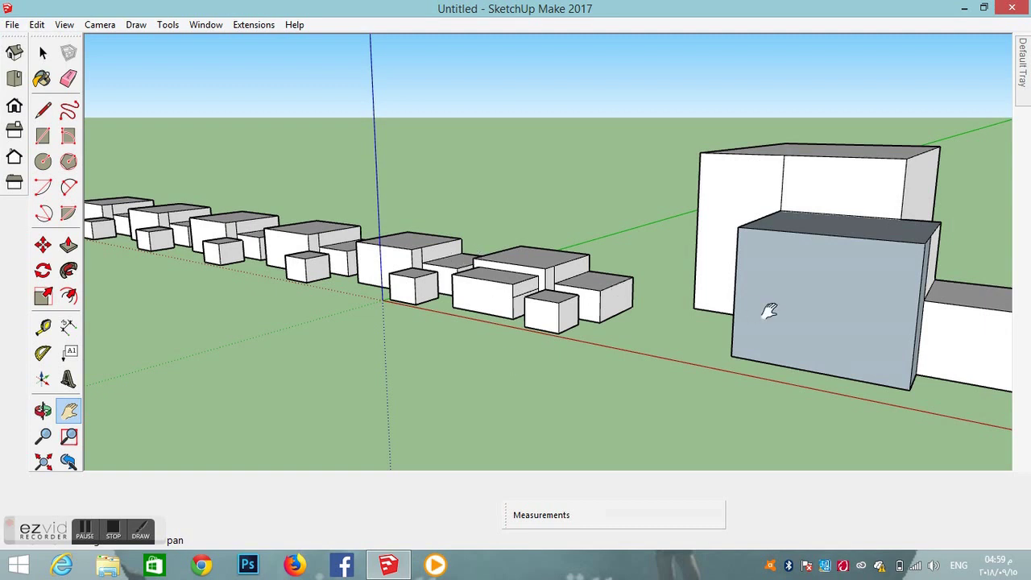
pyautogui.moveTo(768, 309); pyautogui.dragTo(389, 267)
pyautogui.scroll(-3, 502, 272)
pyautogui.moveTo(704, 327)
pyautogui.mouseDown()
pyautogui.moveTo(645, 281)
pyautogui.moveTo(764, 333)
pyautogui.mouseUp()
pyautogui.scroll(-2, 685, 295)
pyautogui.moveTo(822, 352)
pyautogui.mouseDown()
pyautogui.moveTo(714, 346)
pyautogui.moveTo(552, 295)
pyautogui.moveTo(595, 342)
pyautogui.mouseUp()
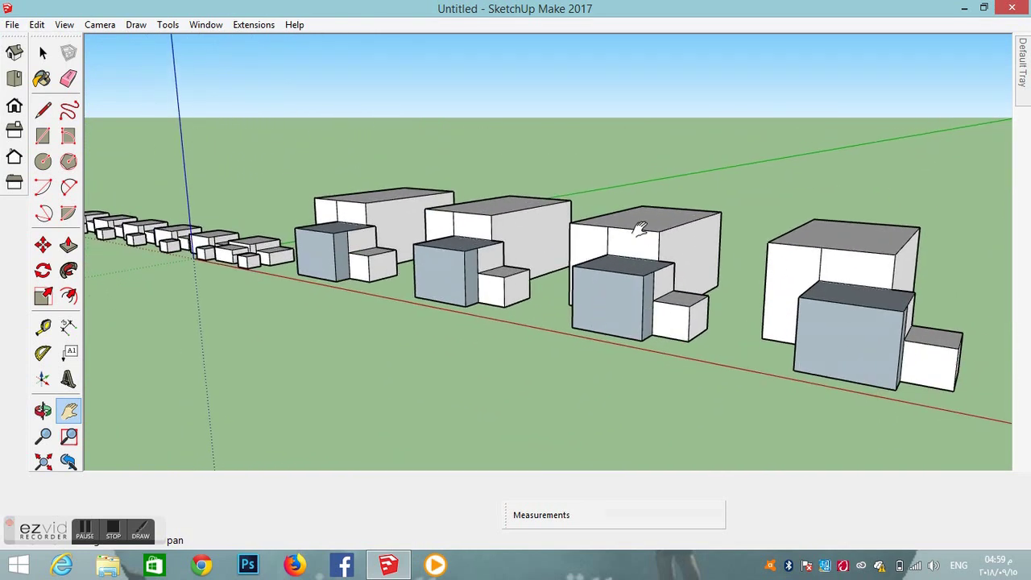
# Open the third component in the row for editing and offset the front face of its medium-height box inward
pyautogui.click(44, 54)
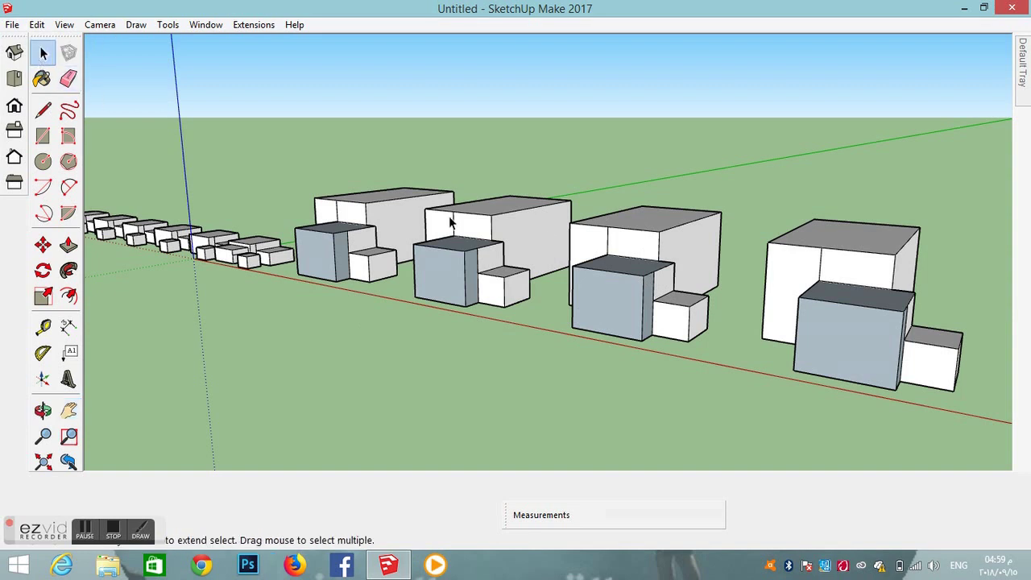
pyautogui.doubleClick(628, 308)
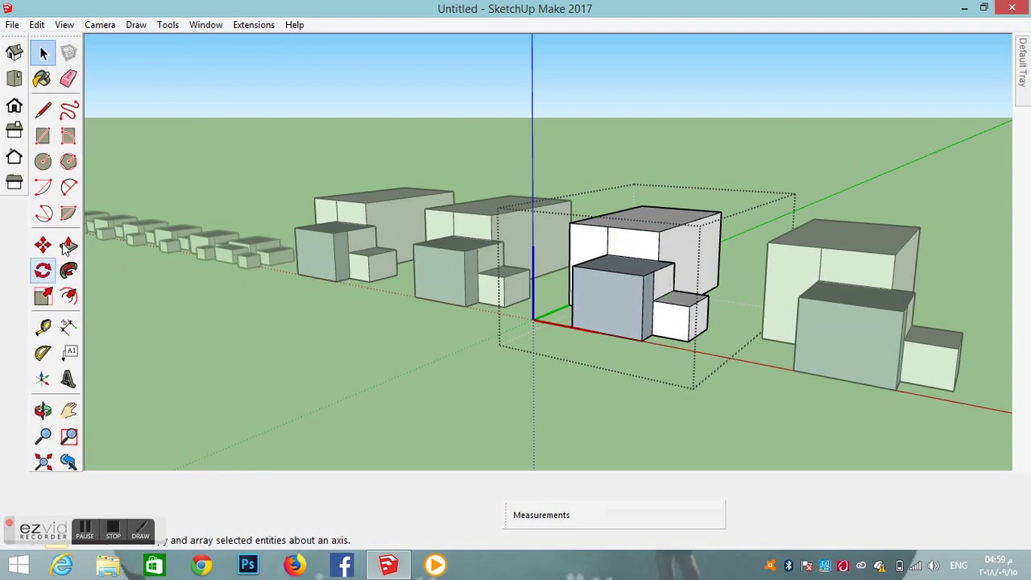
pyautogui.click(69, 299)
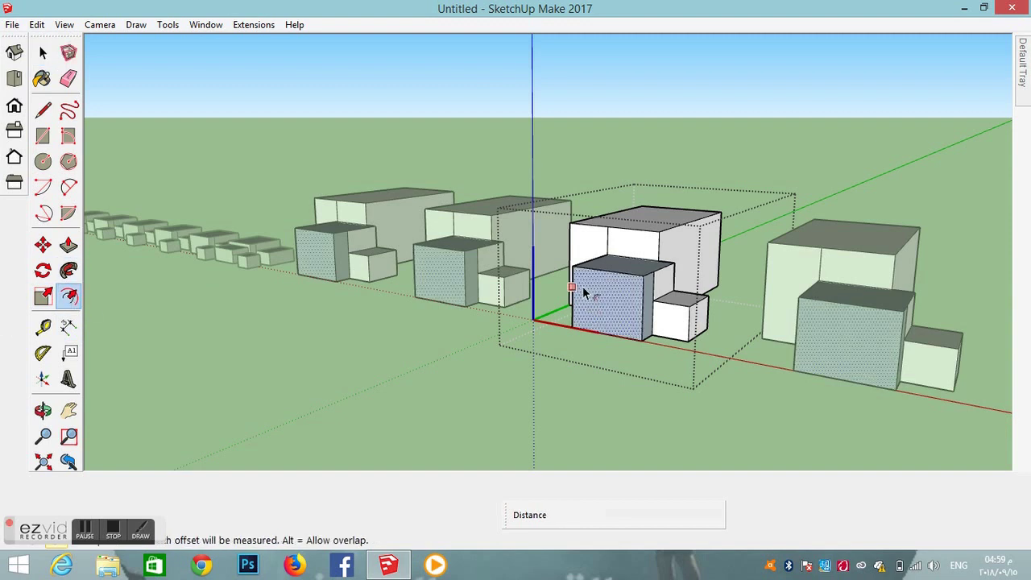
pyautogui.click(587, 290)
pyautogui.click(594, 300)
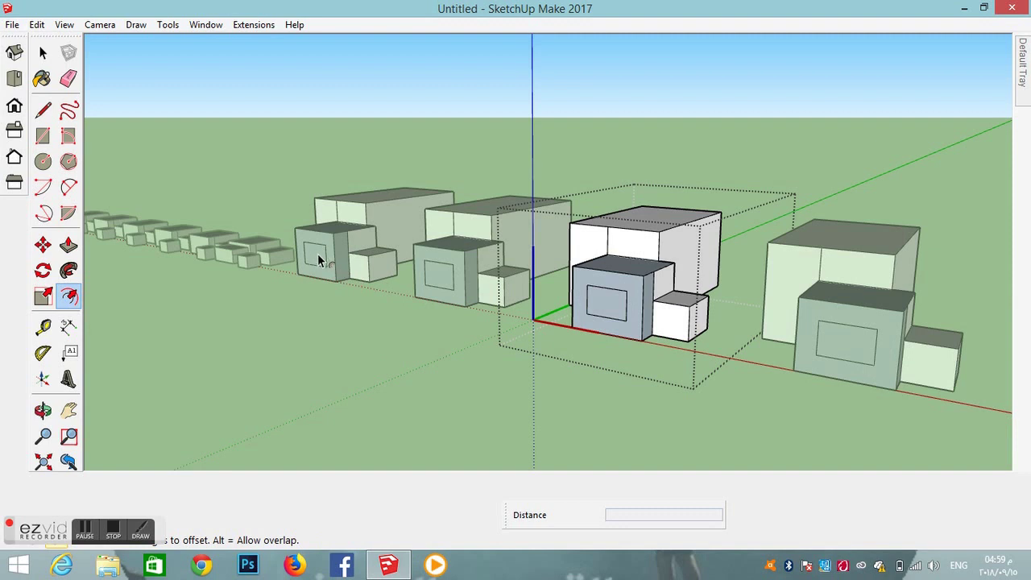
# Push/Pull the component's offset face outward and raise the top of its smallest box by about 4.16 m
pyautogui.moveTo(625, 291); pyautogui.dragTo(989, 365, button='middle')
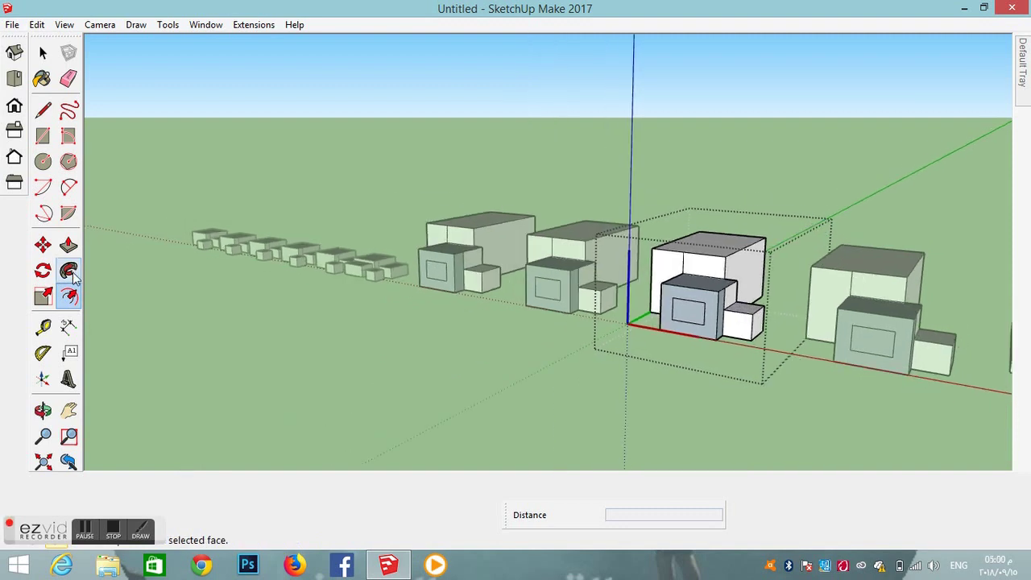
pyautogui.click(69, 411)
pyautogui.moveTo(628, 379); pyautogui.dragTo(395, 331)
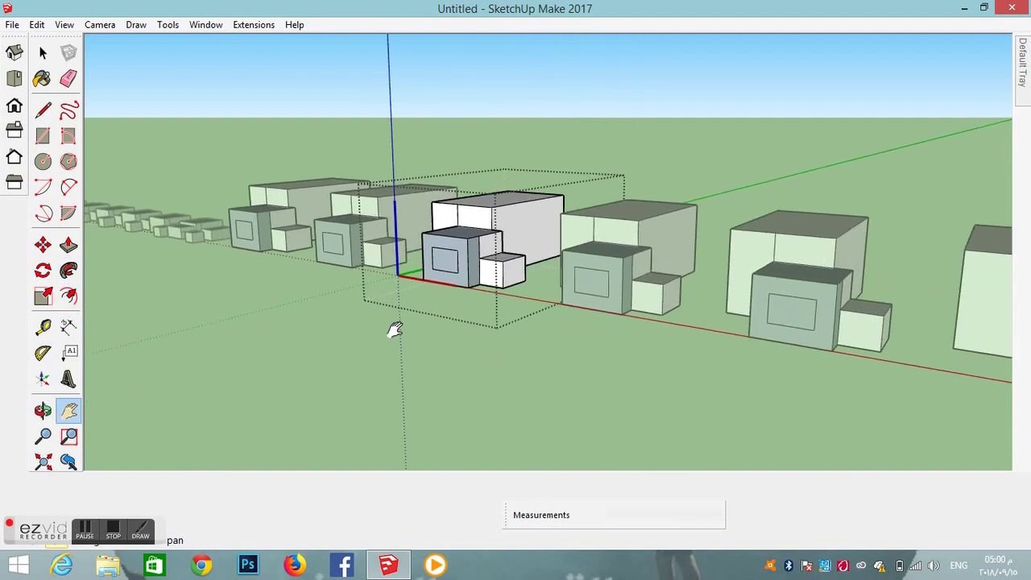
pyautogui.scroll(-3, 555, 292)
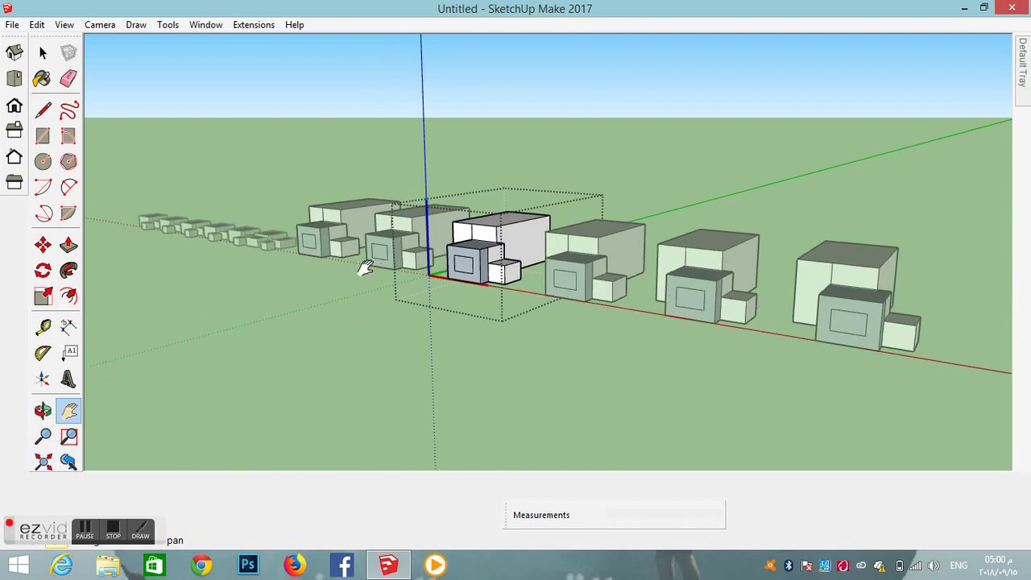
pyautogui.scroll(2, 441, 312)
pyautogui.scroll(2, 479, 317)
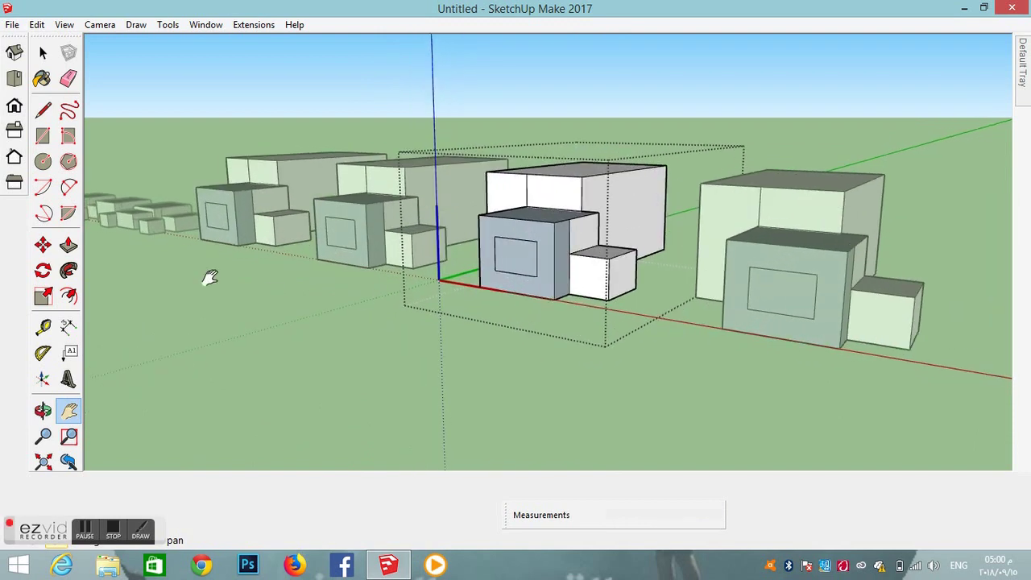
pyautogui.click(69, 245)
pyautogui.moveTo(511, 256); pyautogui.dragTo(483, 290)
pyautogui.moveTo(600, 253); pyautogui.dragTo(603, 122)
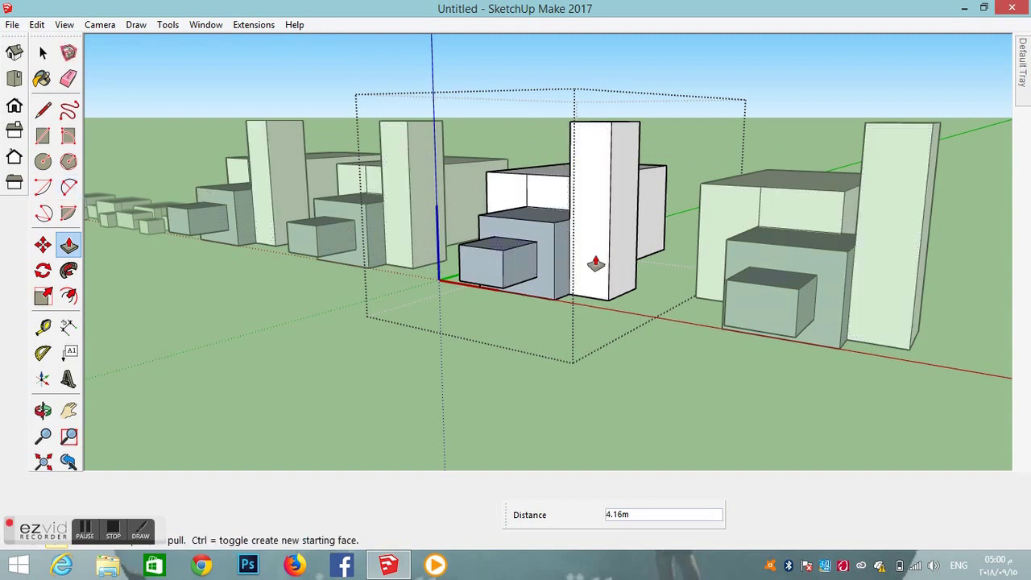
# Finish editing the third component and close it
pyautogui.scroll(-3, 530, 325)
pyautogui.scroll(-2, 664, 349)
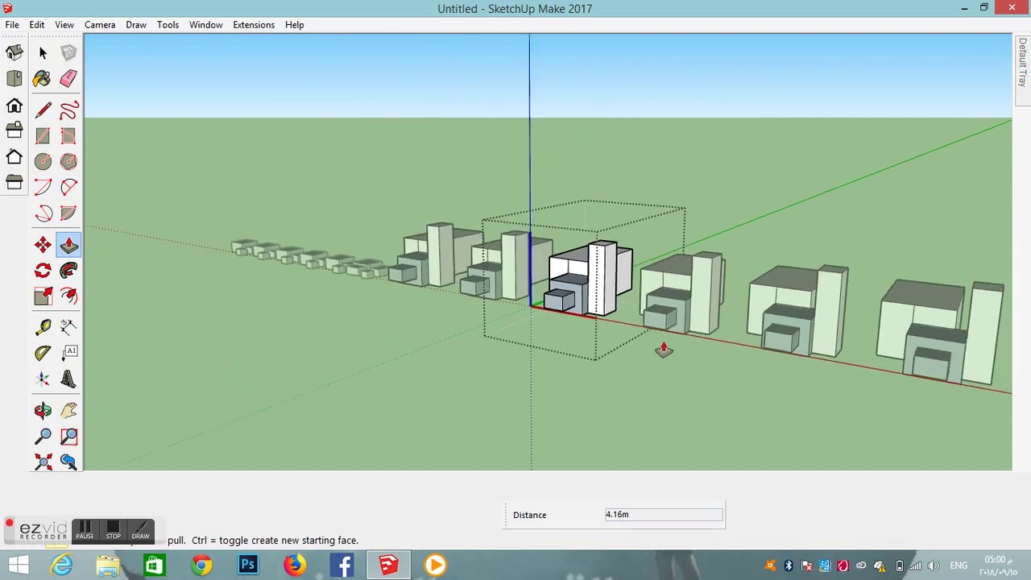
pyautogui.scroll(1, 613, 389)
pyautogui.scroll(-1, 524, 384)
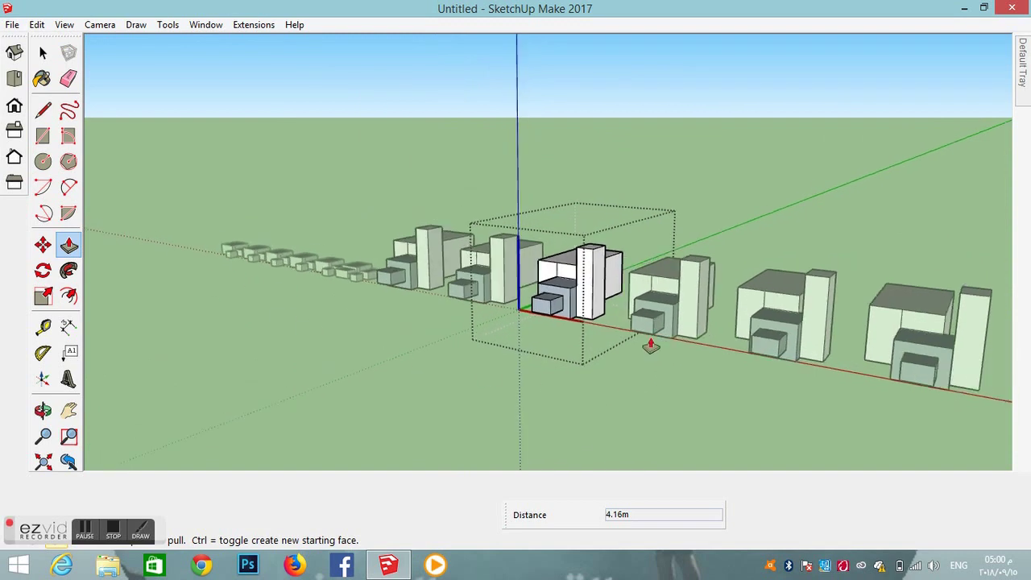
pyautogui.scroll(1, 651, 347)
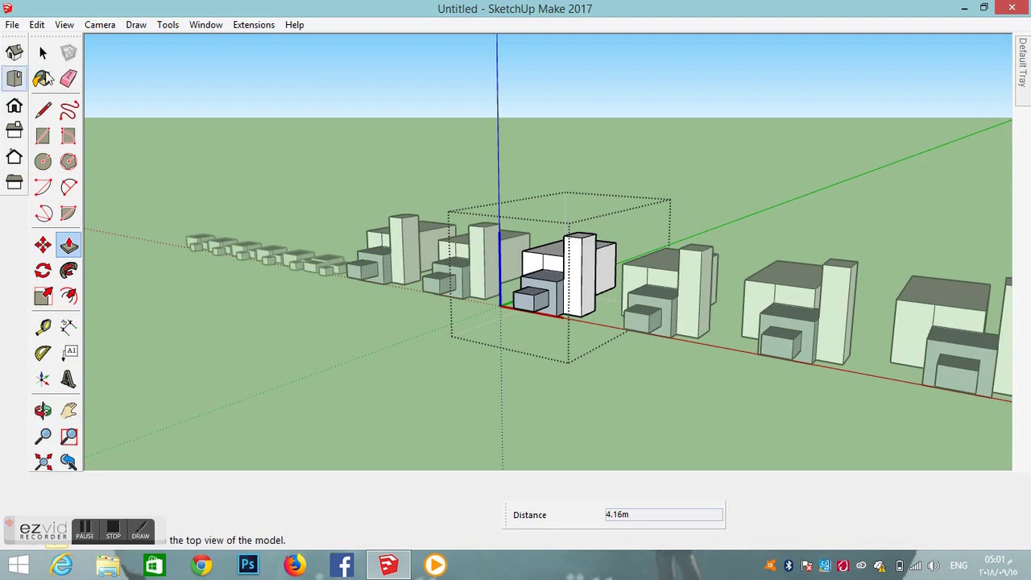
pyautogui.click(43, 53)
pyautogui.click(373, 376)
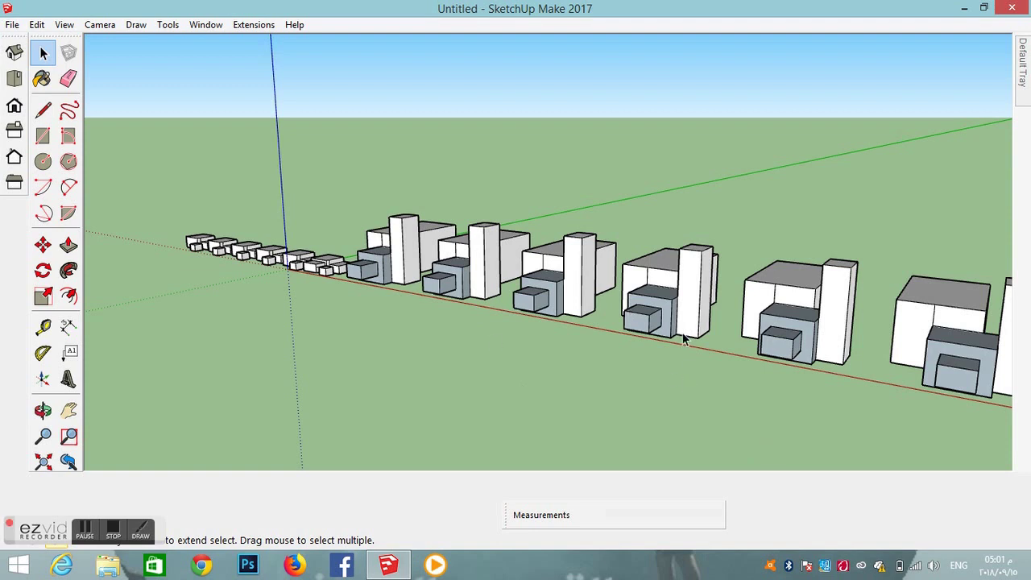
# Make the fourth component in the row unique
pyautogui.click(659, 308)
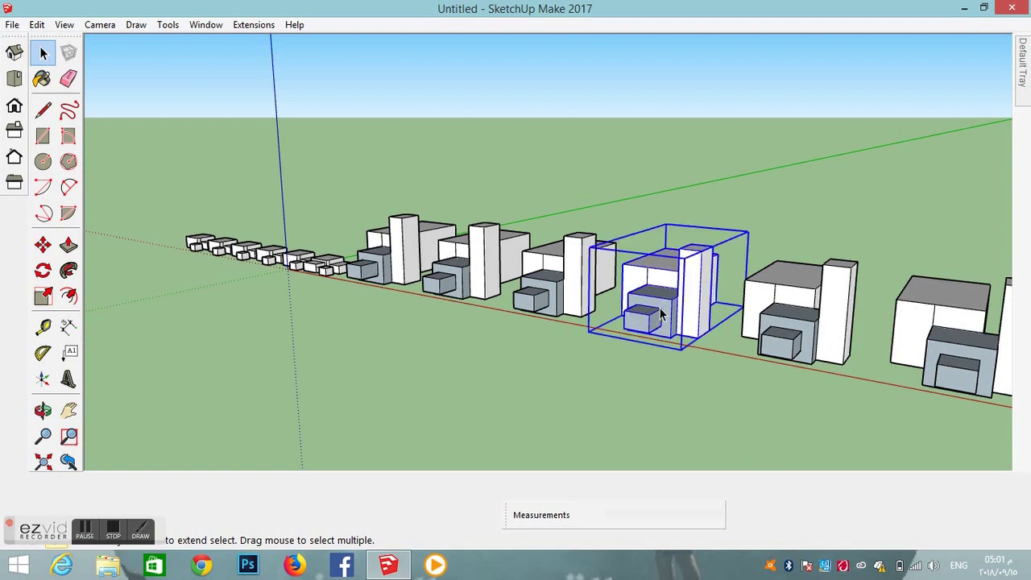
pyautogui.rightClick(655, 310)
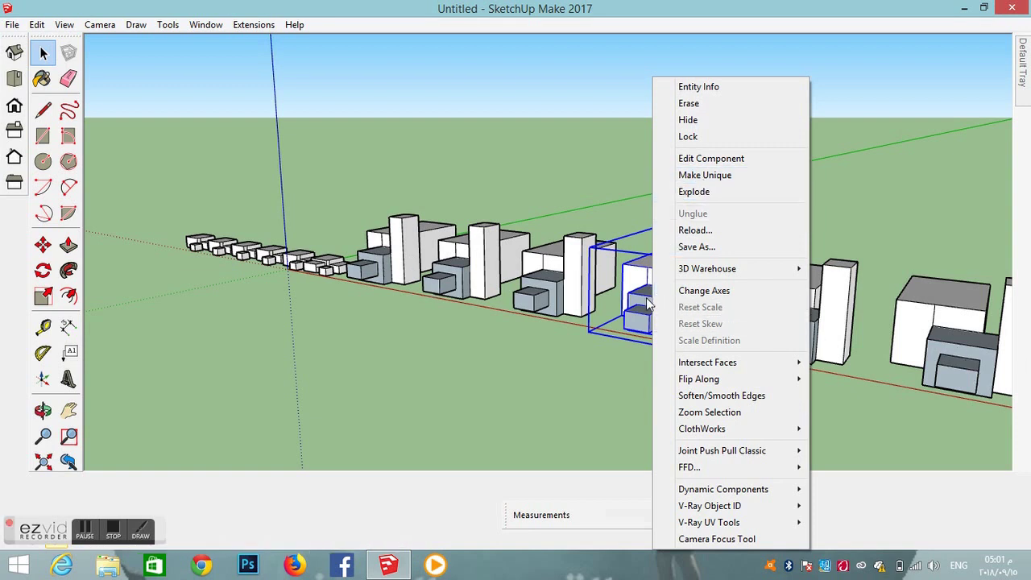
pyautogui.click(711, 178)
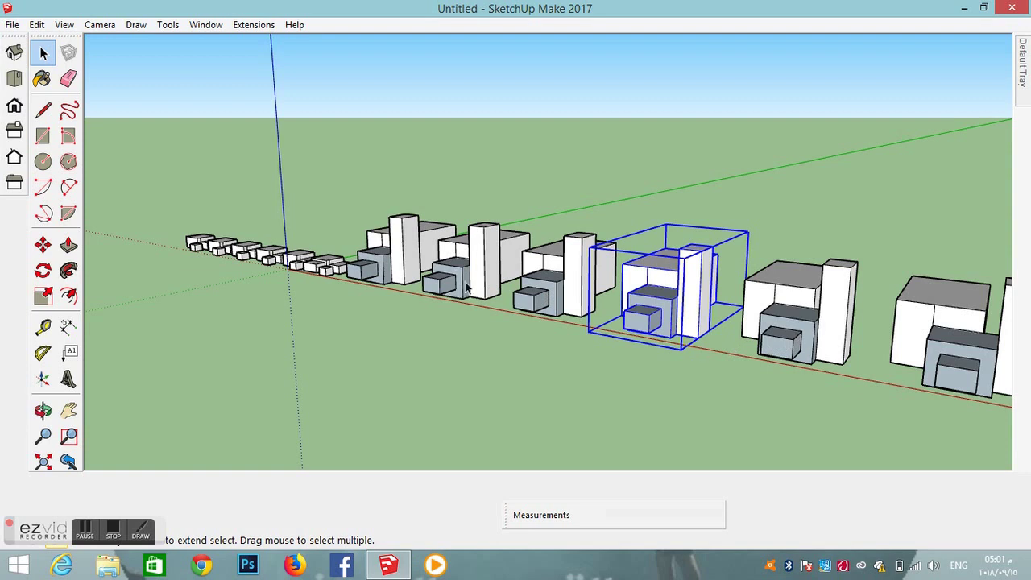
# Open the second component in the row for editing and Push/Pull its smallest box's front face outward by about 6.64 m
pyautogui.doubleClick(456, 258)
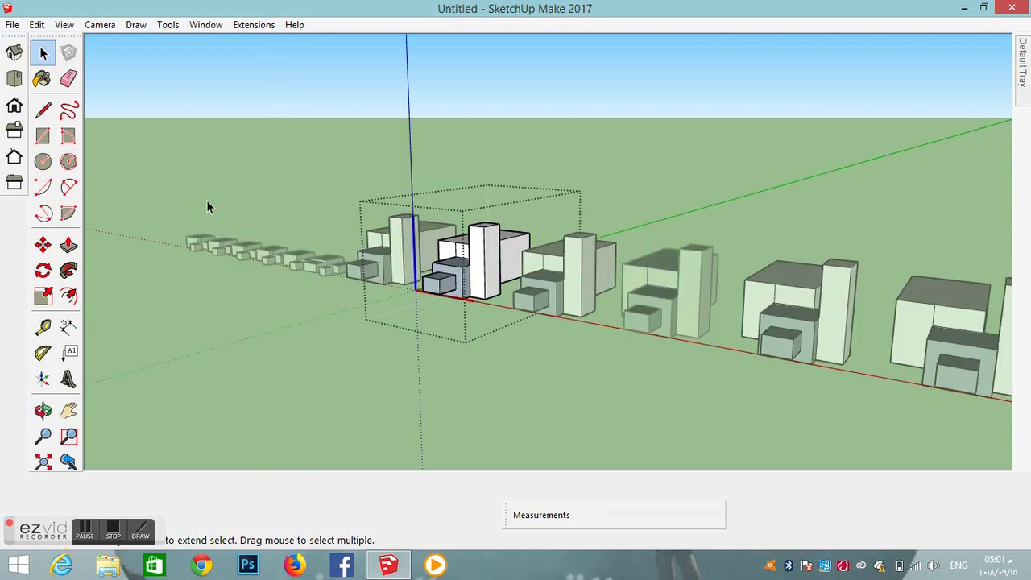
pyautogui.click(68, 245)
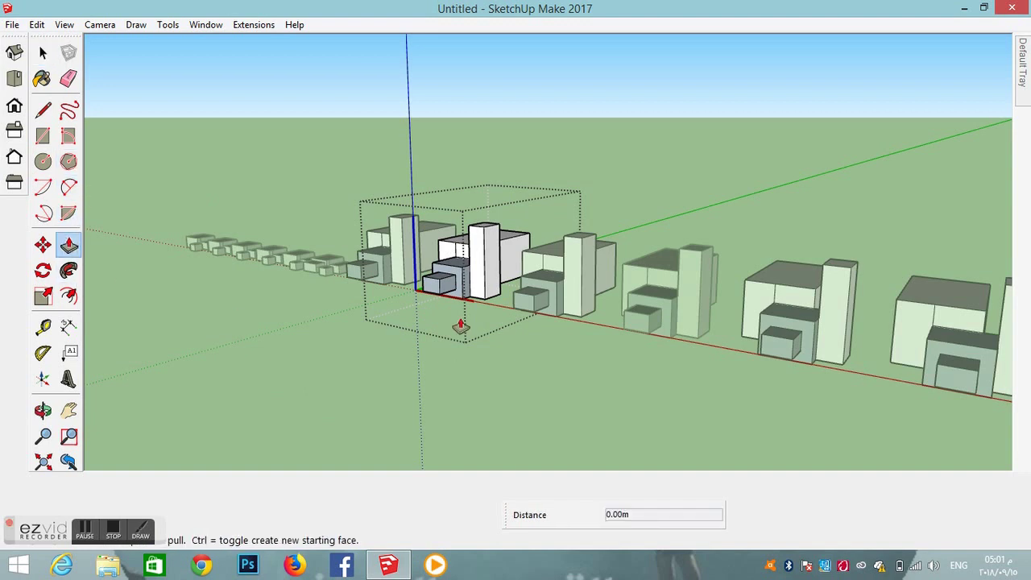
pyautogui.click(432, 284)
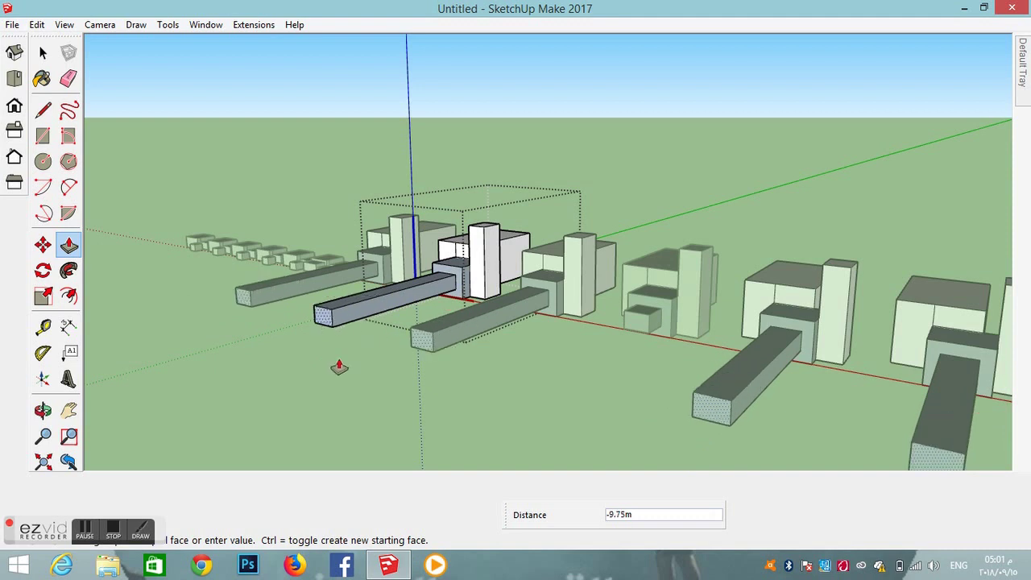
pyautogui.click(422, 352)
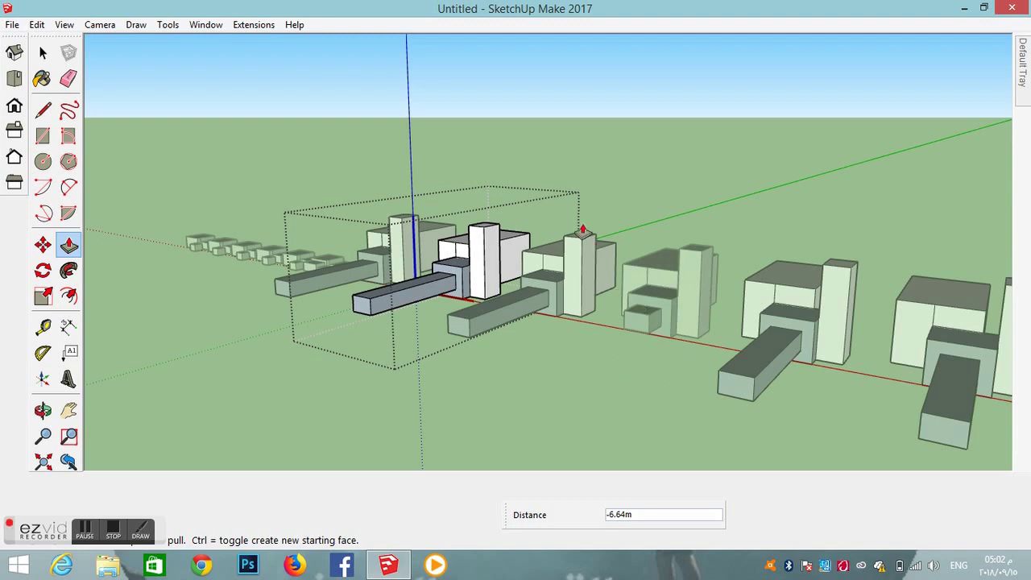
# Raise the top of the open component's tall box by about 3.58 m
pyautogui.scroll(3, 576, 238)
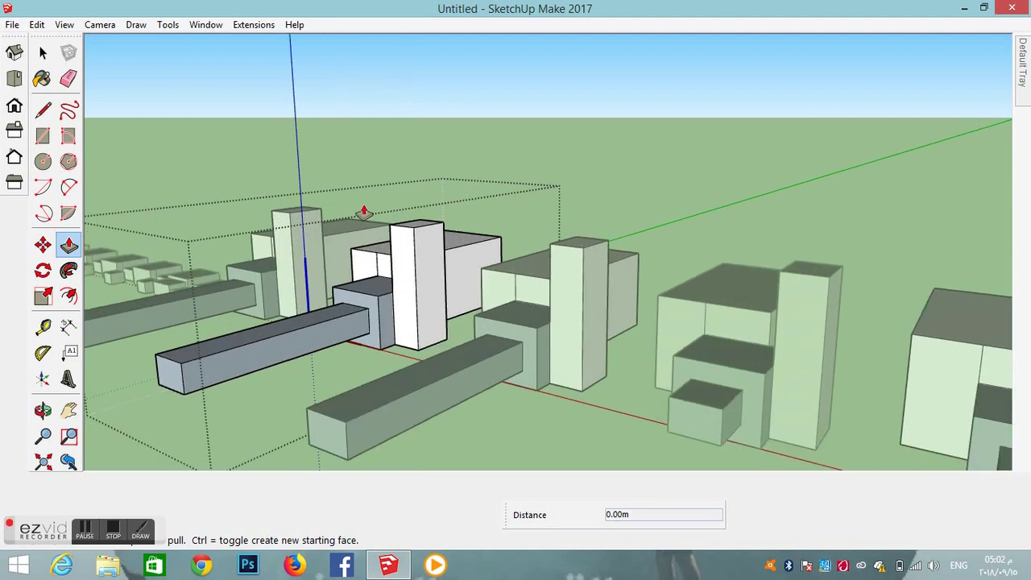
pyautogui.moveTo(414, 228); pyautogui.dragTo(442, 155)
pyautogui.scroll(-6, 617, 271)
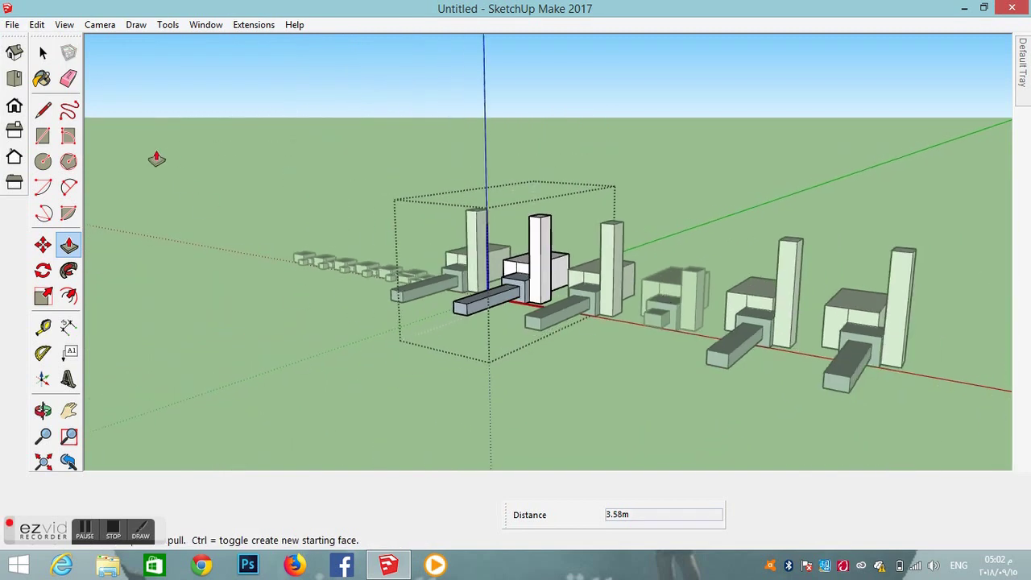
# Examine the whole row, comparing the unique fourth component with the linked components and the small box copies at the far end
pyautogui.click(69, 411)
pyautogui.moveTo(677, 345); pyautogui.dragTo(551, 360)
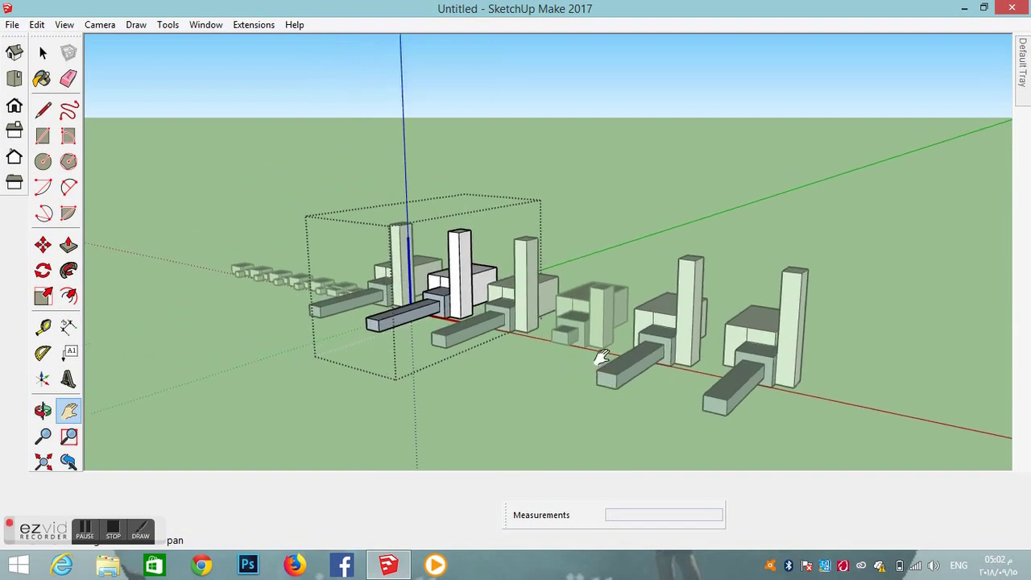
pyautogui.scroll(-2, 508, 370)
pyautogui.scroll(3, 540, 383)
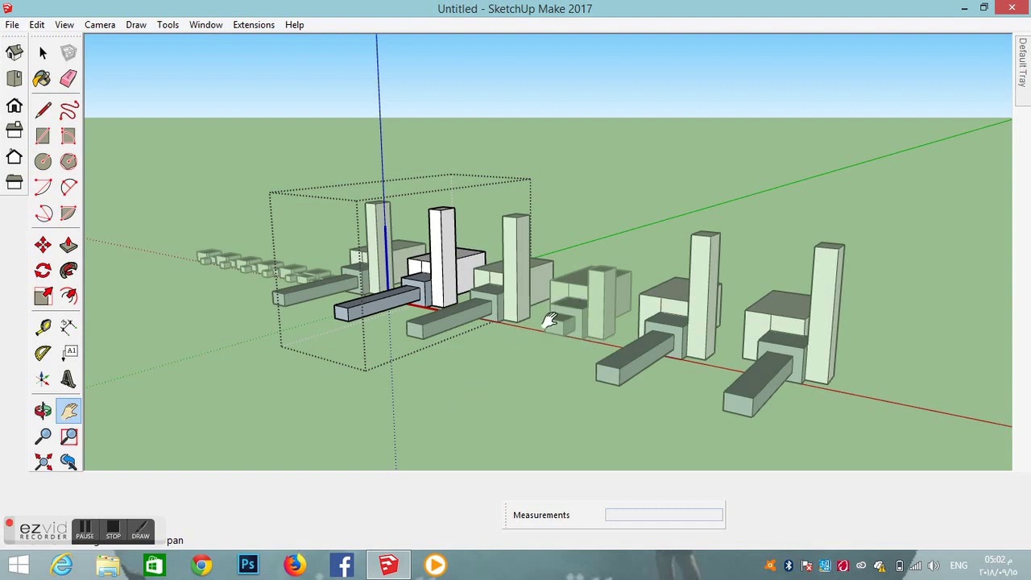
pyautogui.moveTo(242, 331); pyautogui.dragTo(322, 332)
pyautogui.scroll(8, 362, 331)
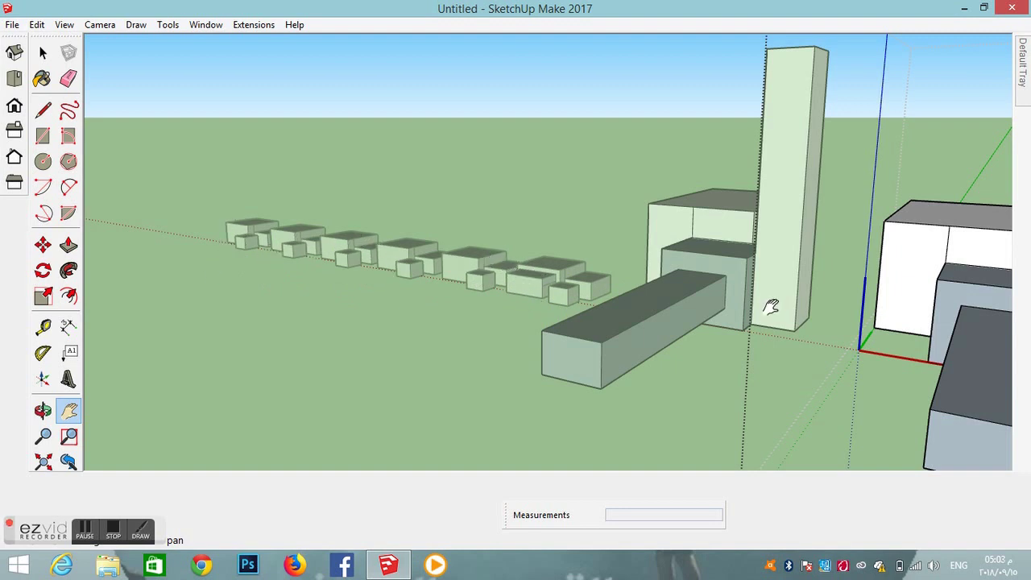
pyautogui.scroll(-3, 771, 299)
pyautogui.scroll(4, 920, 368)
pyautogui.moveTo(920, 368); pyautogui.dragTo(590, 344)
pyautogui.scroll(-2, 637, 346)
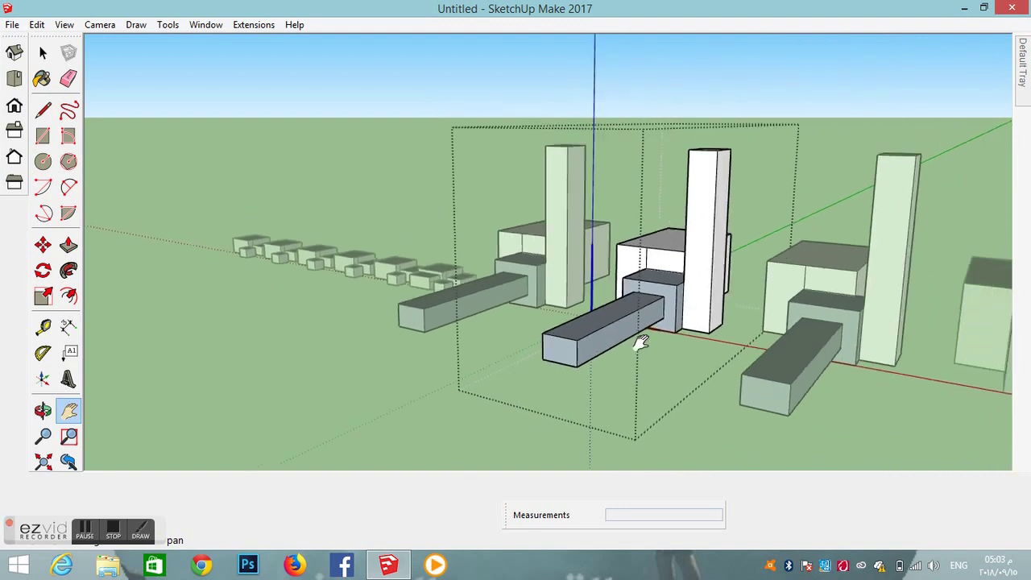
pyautogui.scroll(-3, 690, 346)
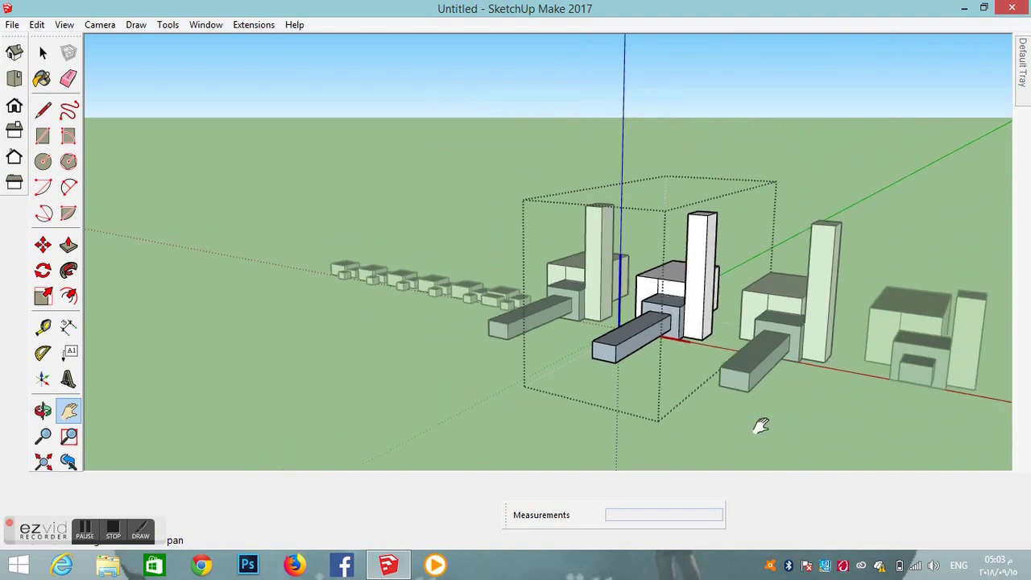
pyautogui.moveTo(757, 351); pyautogui.dragTo(557, 322)
pyautogui.scroll(-2, 905, 410)
pyautogui.moveTo(905, 410); pyautogui.dragTo(709, 349)
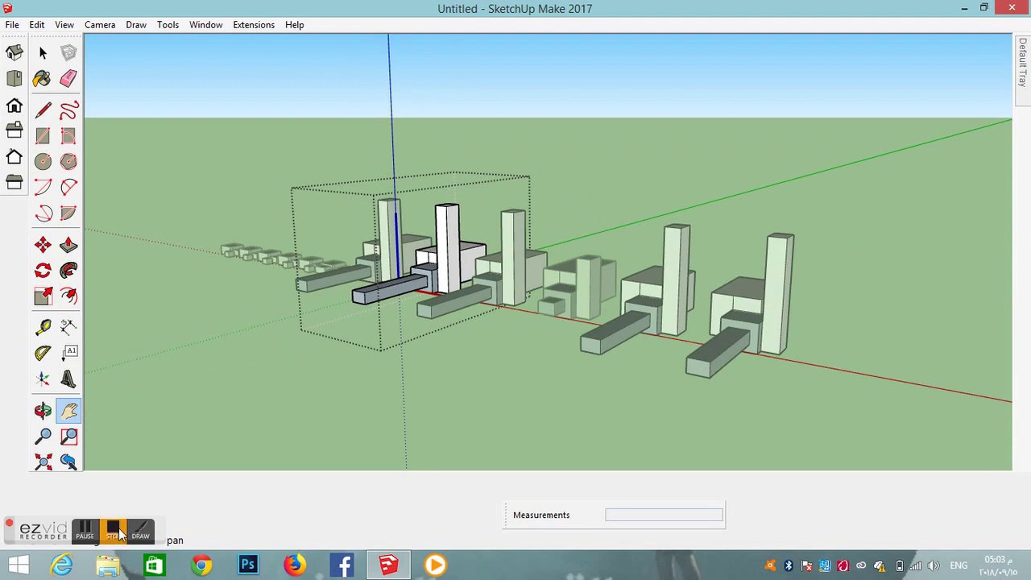